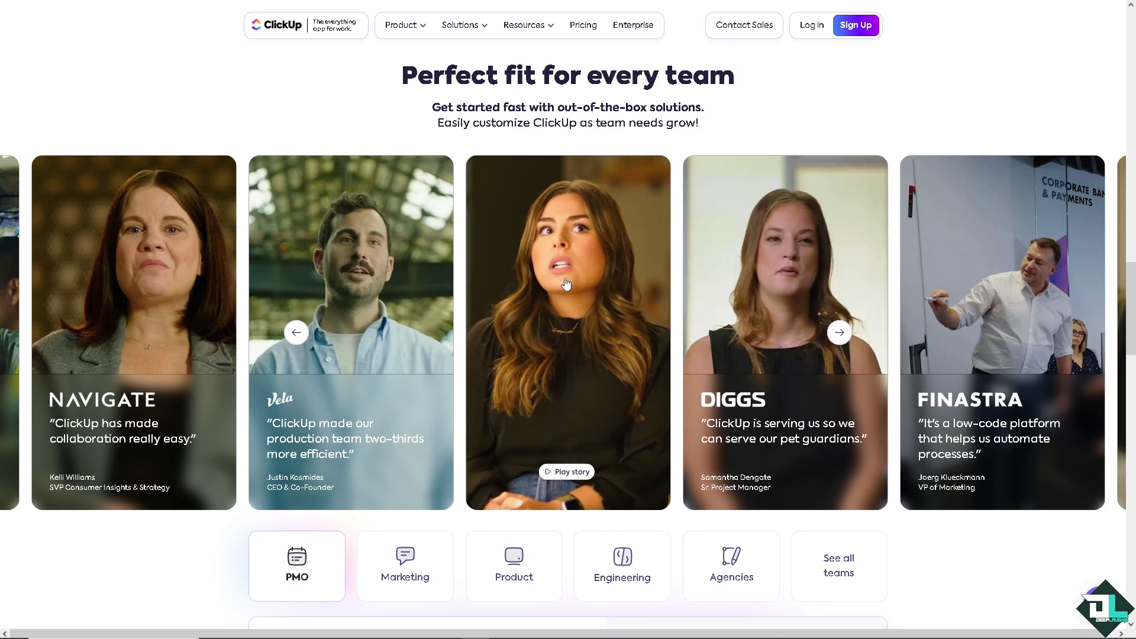
Step: Scroll the ClickUp and GitLab home pages and open GitLab's Get free trial page
mouse_move(302, 247)
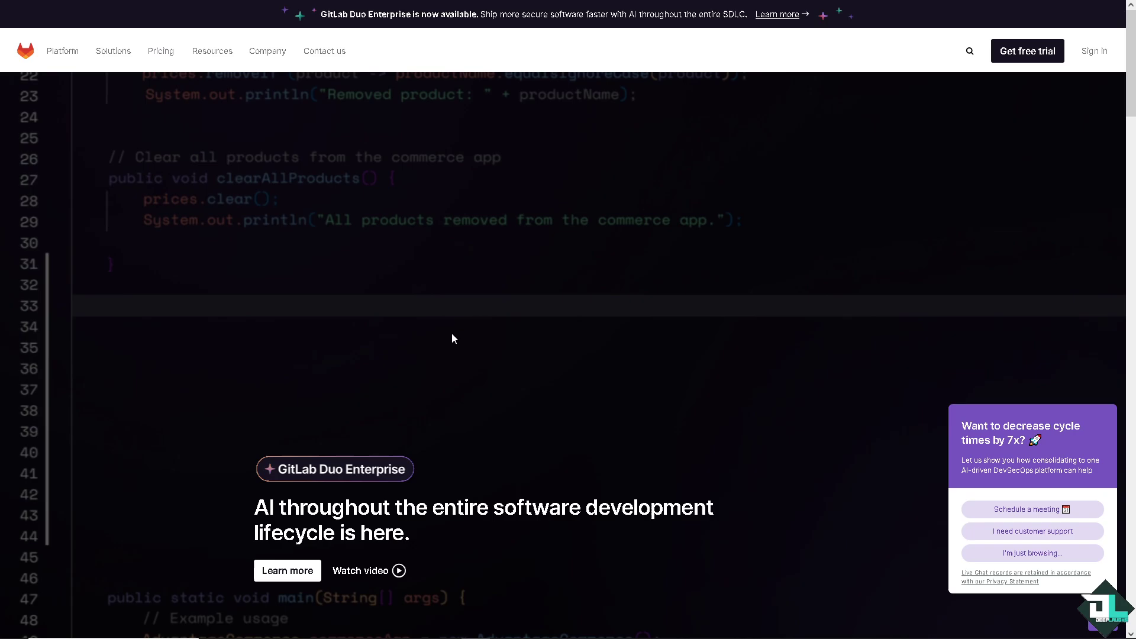
scroll(456, 340, "down", 15)
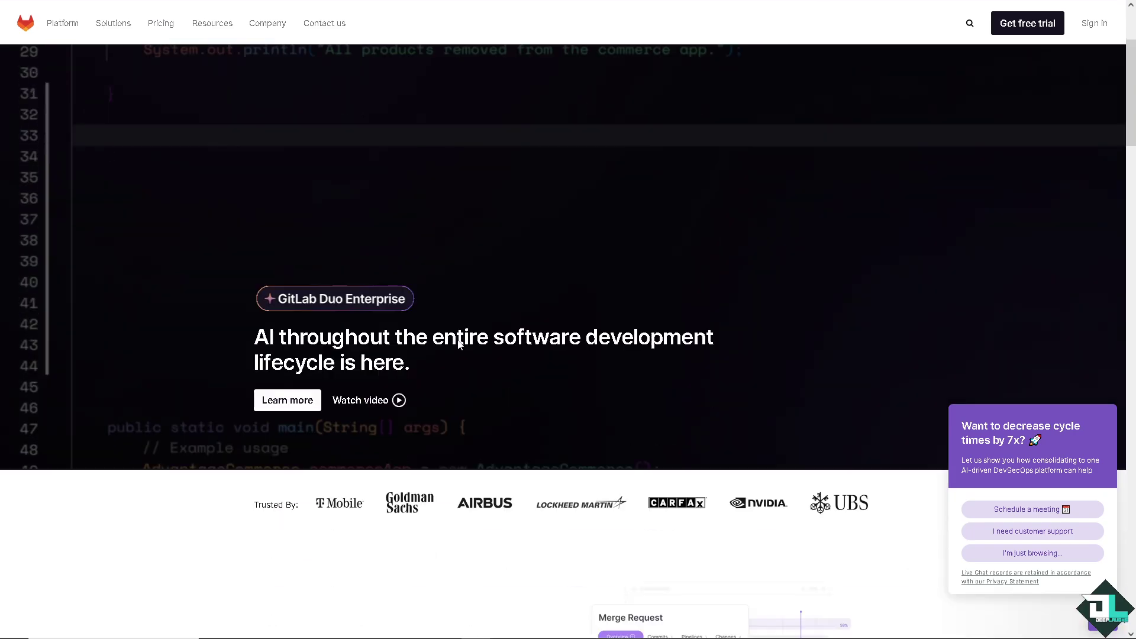
scroll(459, 342, "down", 12)
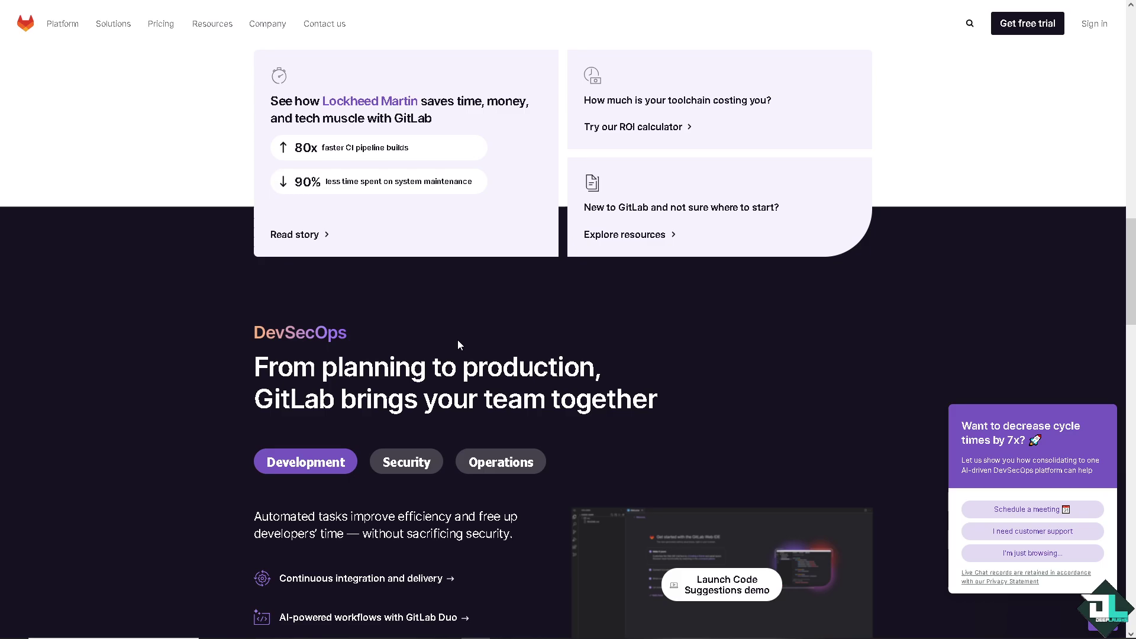
scroll(459, 341, "down", 1)
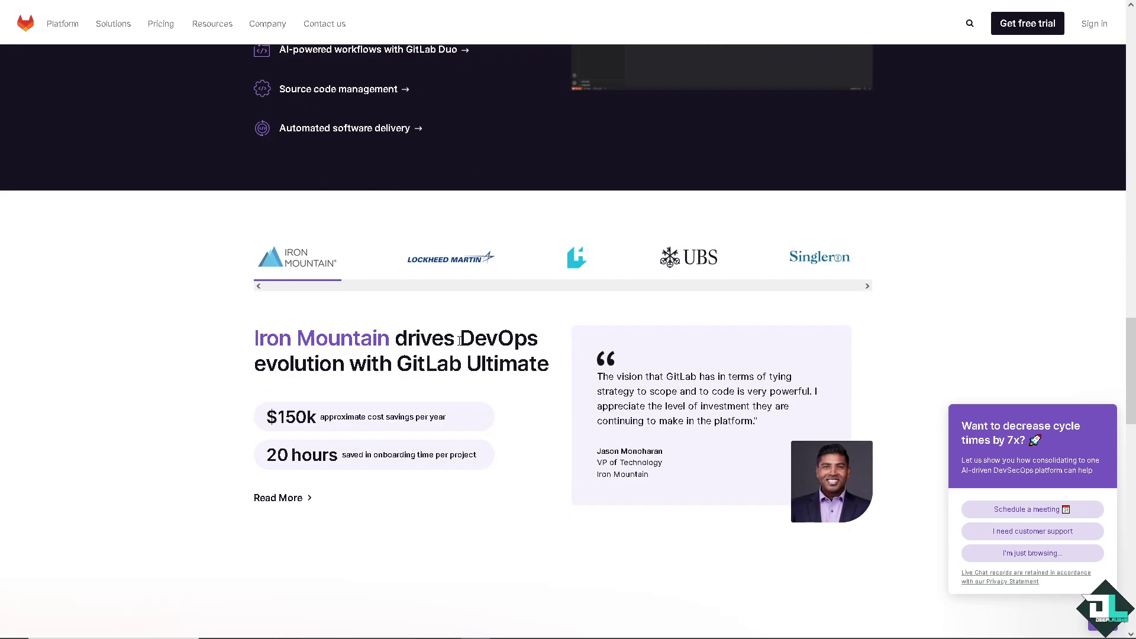
left_click(1025, 27)
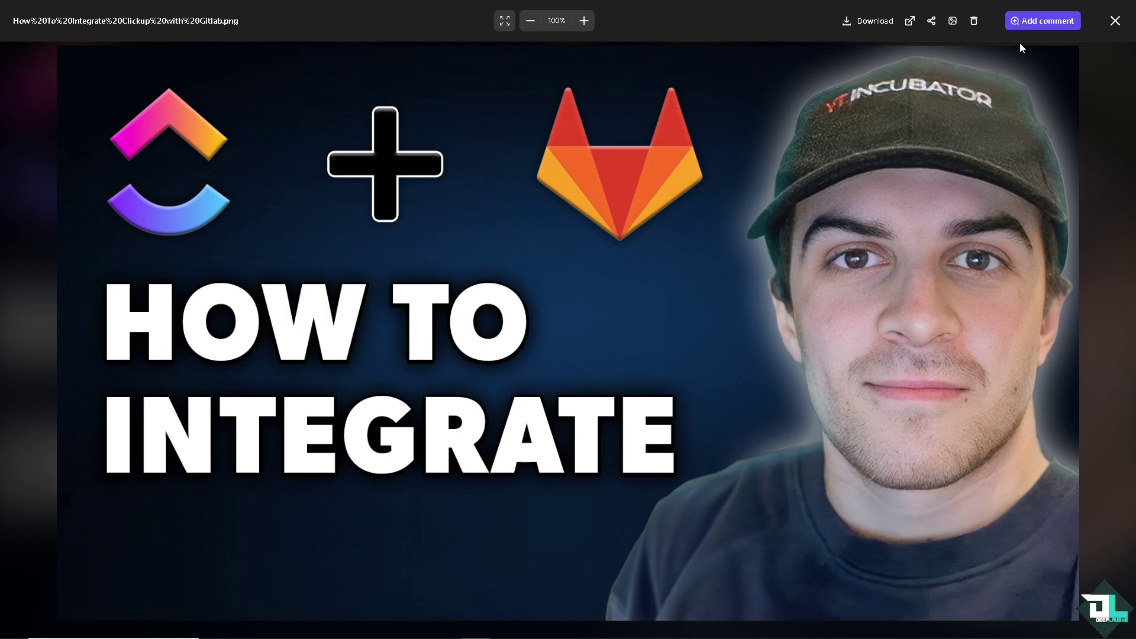
Step: Close the thumbnail image preview to return to the task
left_click(1115, 21)
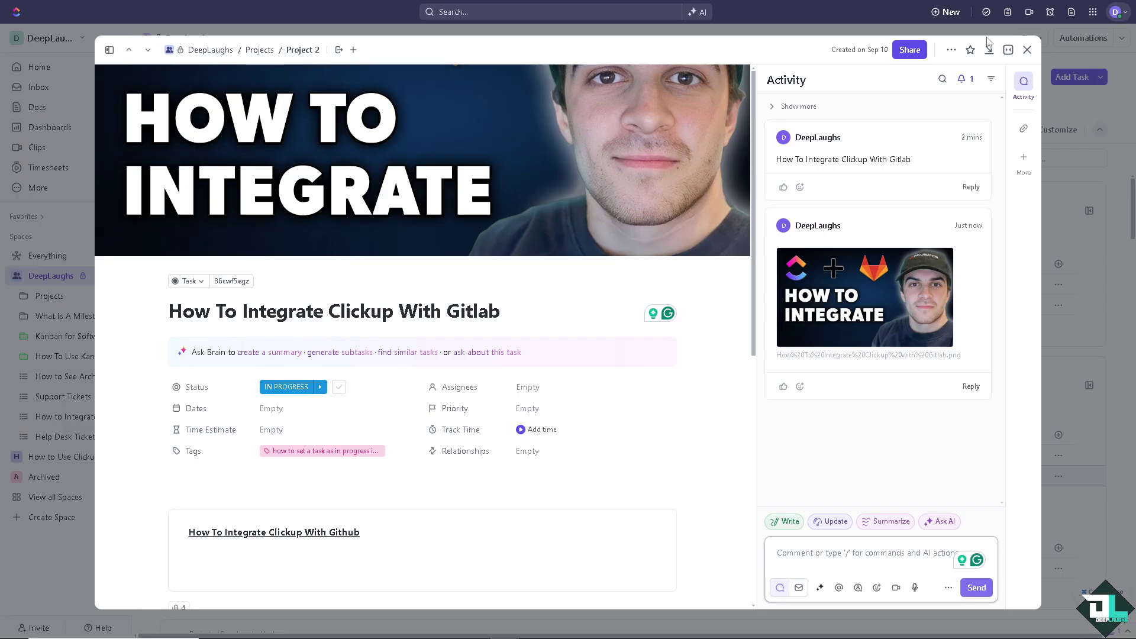
Step: Close the task and open the App Center from the Quick Action Menu
left_click(1028, 49)
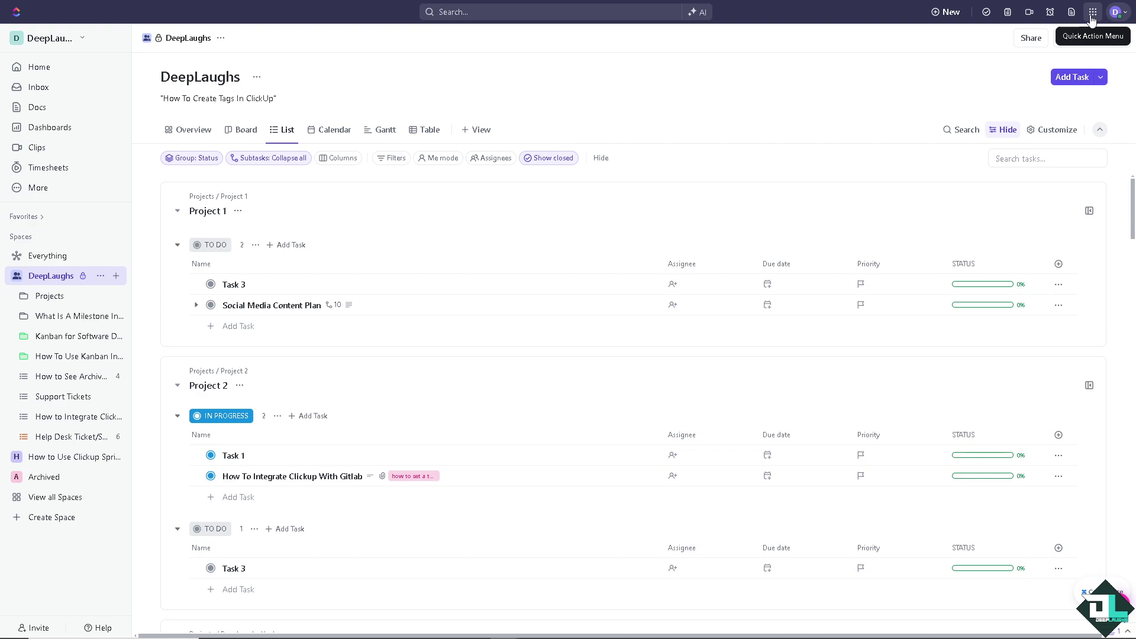
left_click(1092, 13)
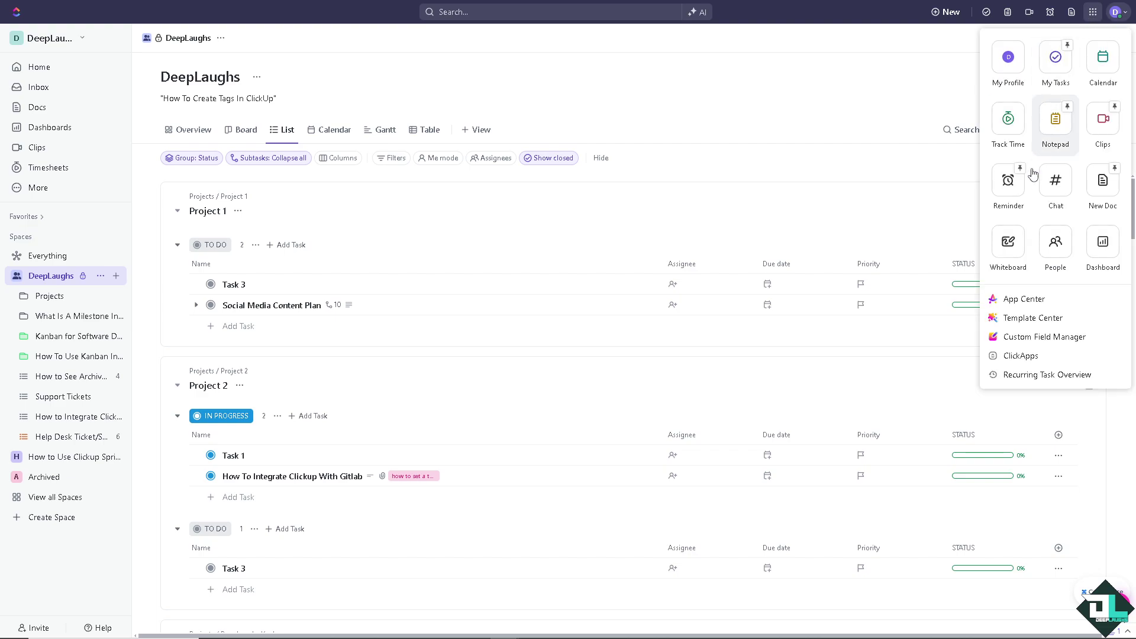
left_click(1028, 299)
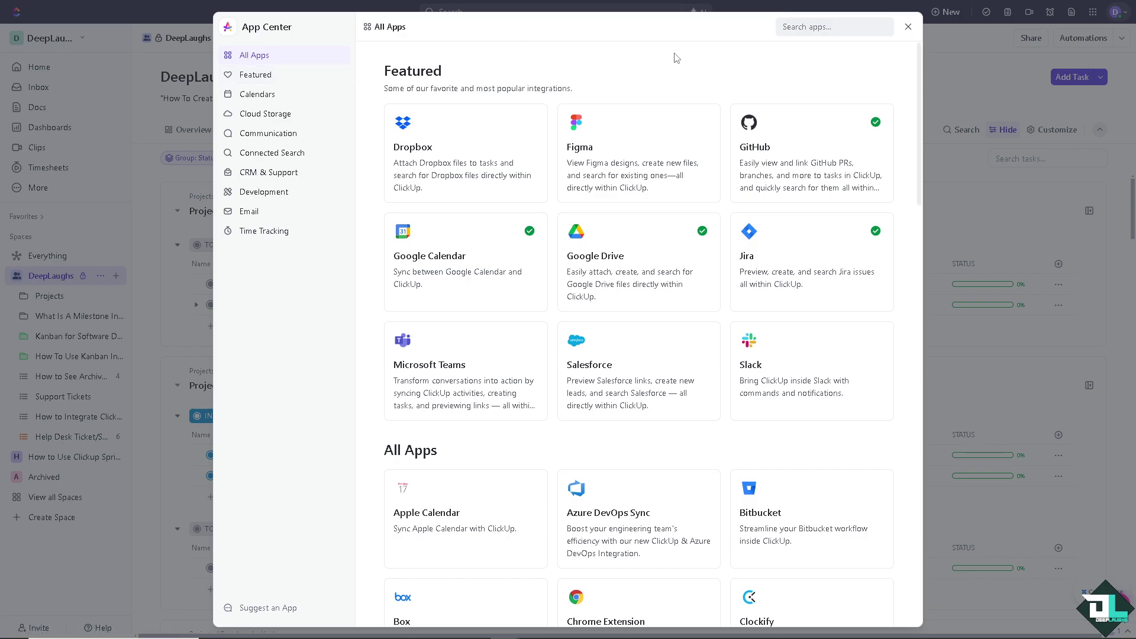
Step: Search the apps for 'Git' and open the GitLab integration page
left_click(829, 24)
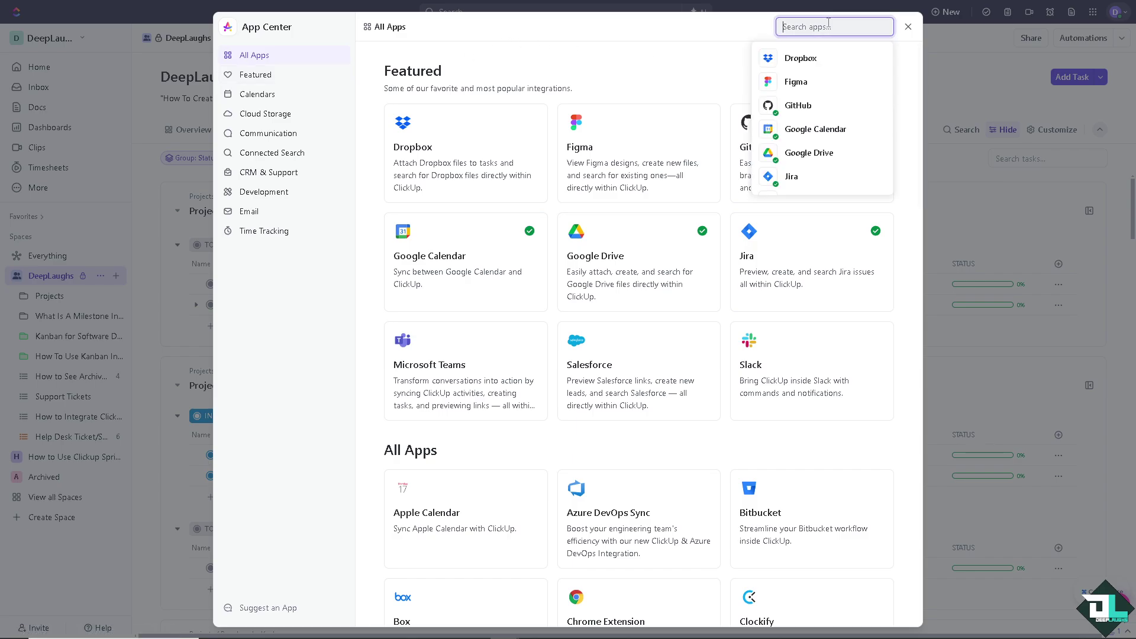
type("Gitjab")
key("ctrl+a")
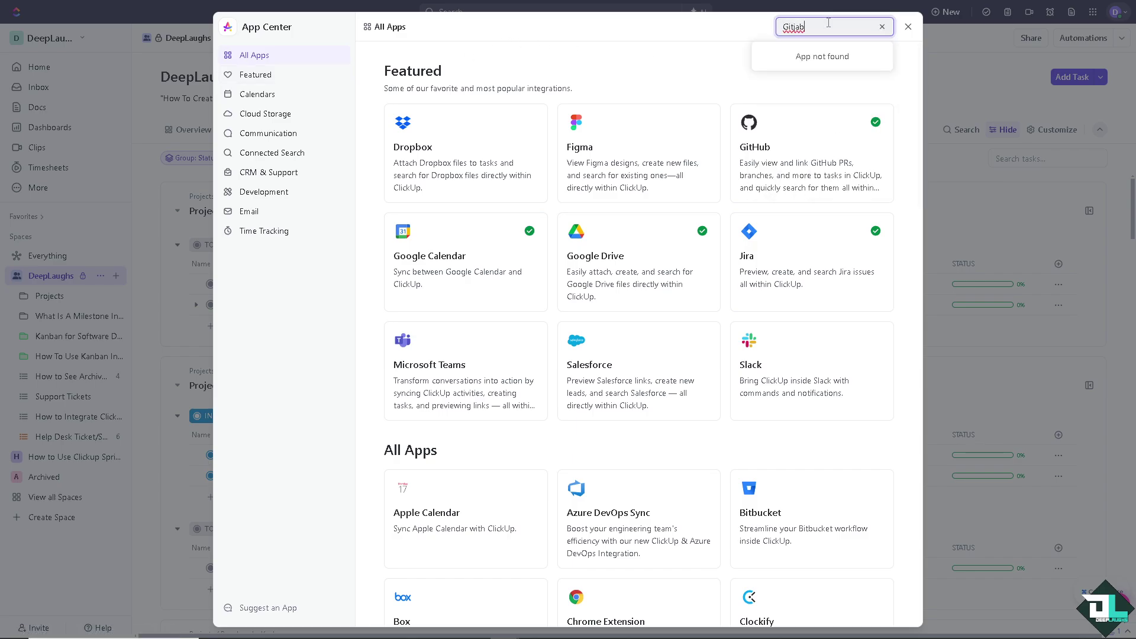
type("Git")
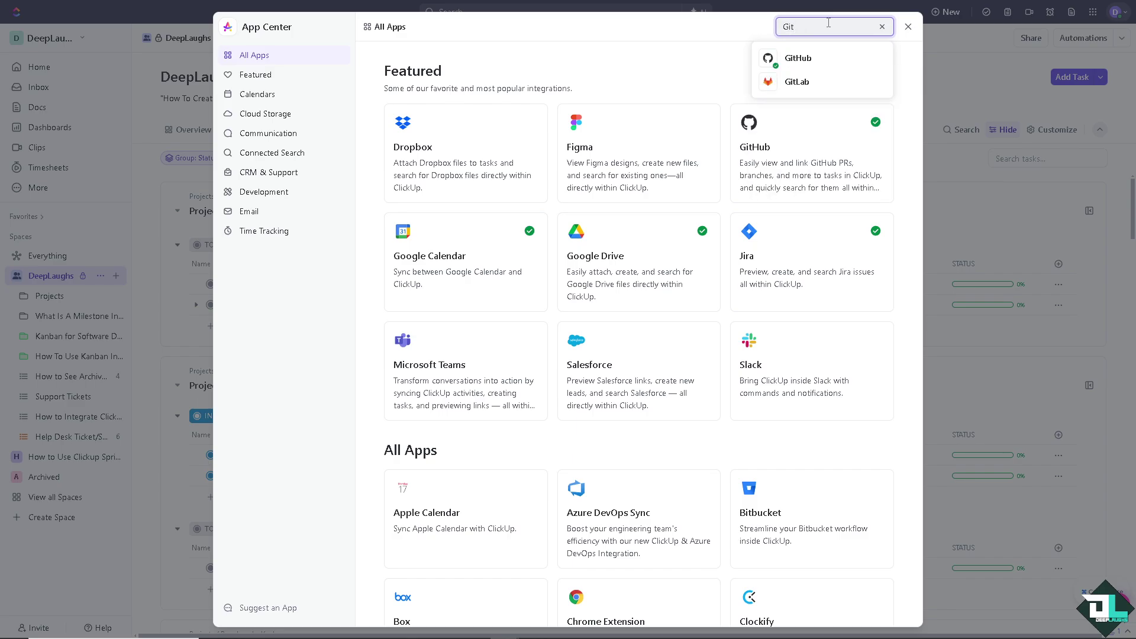
key("Down")
key("Down")
key("Return")
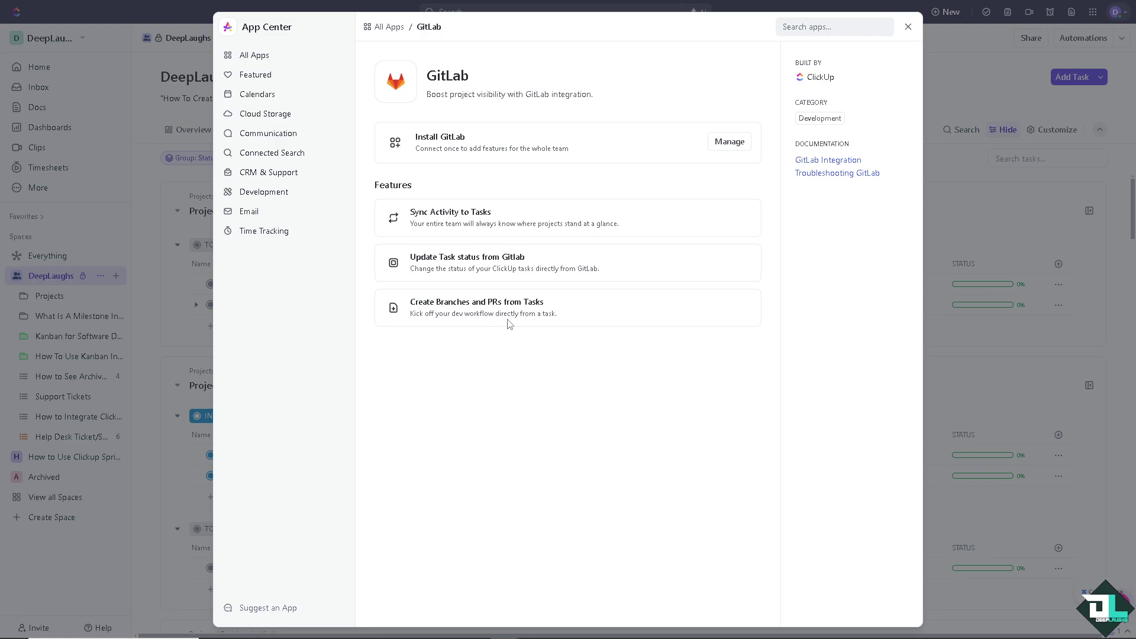
Step: Open GitLab's Manage settings and activate GitLab for the team
left_click(725, 143)
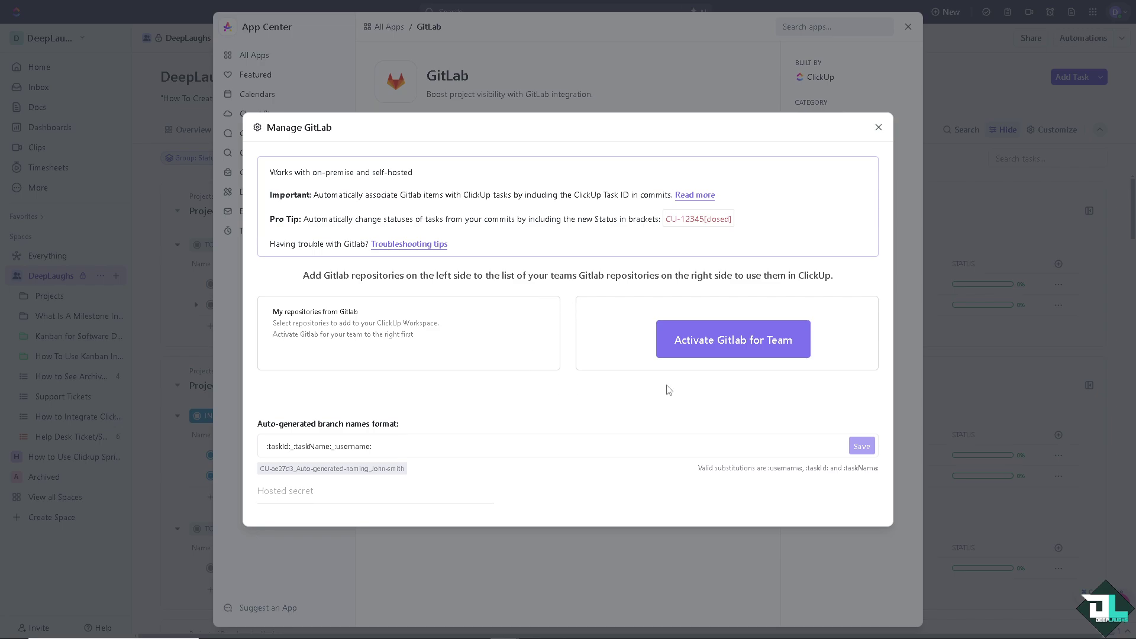
left_click(726, 346)
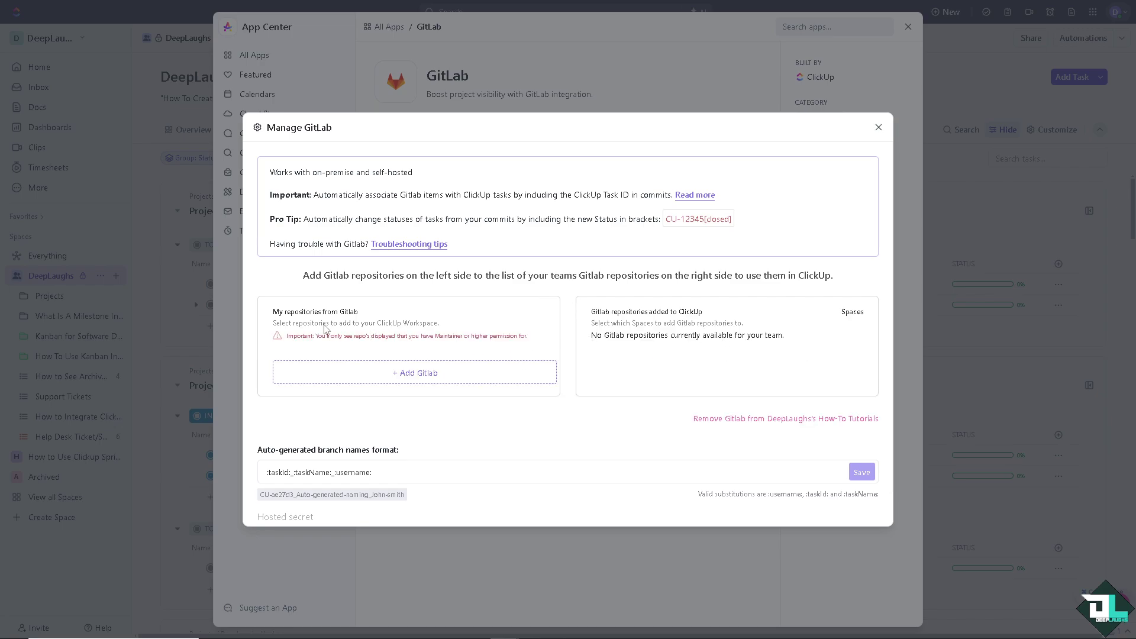
Step: Add a gitlab.com connection via Link Gitlab and copy the verification code from Gmail
left_click(422, 376)
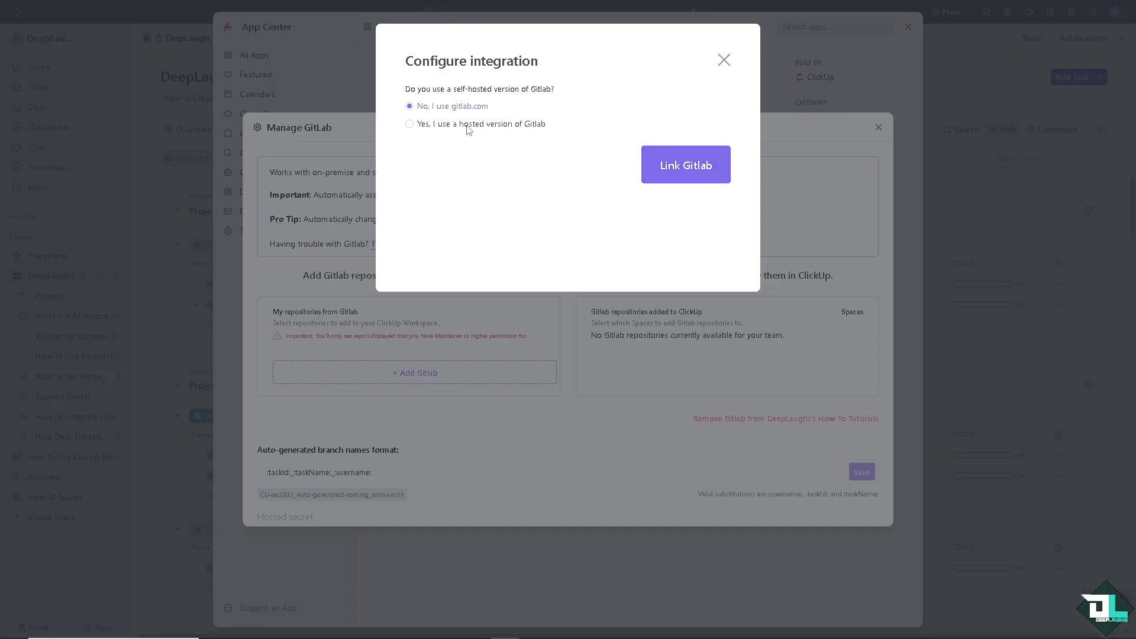
left_click(686, 177)
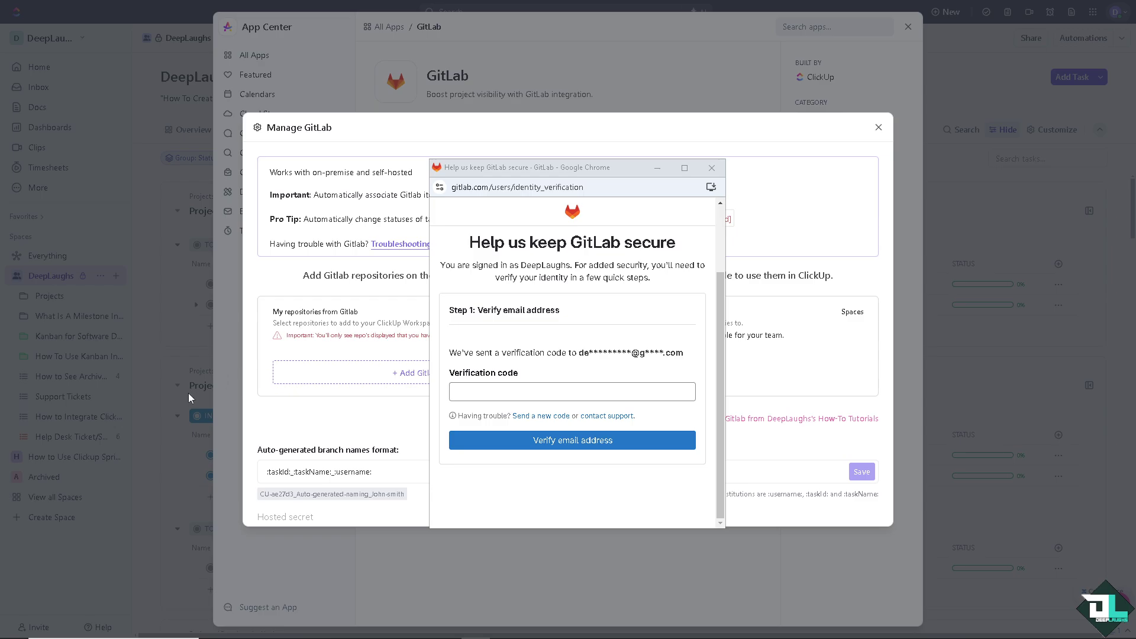
key("alt+Tab")
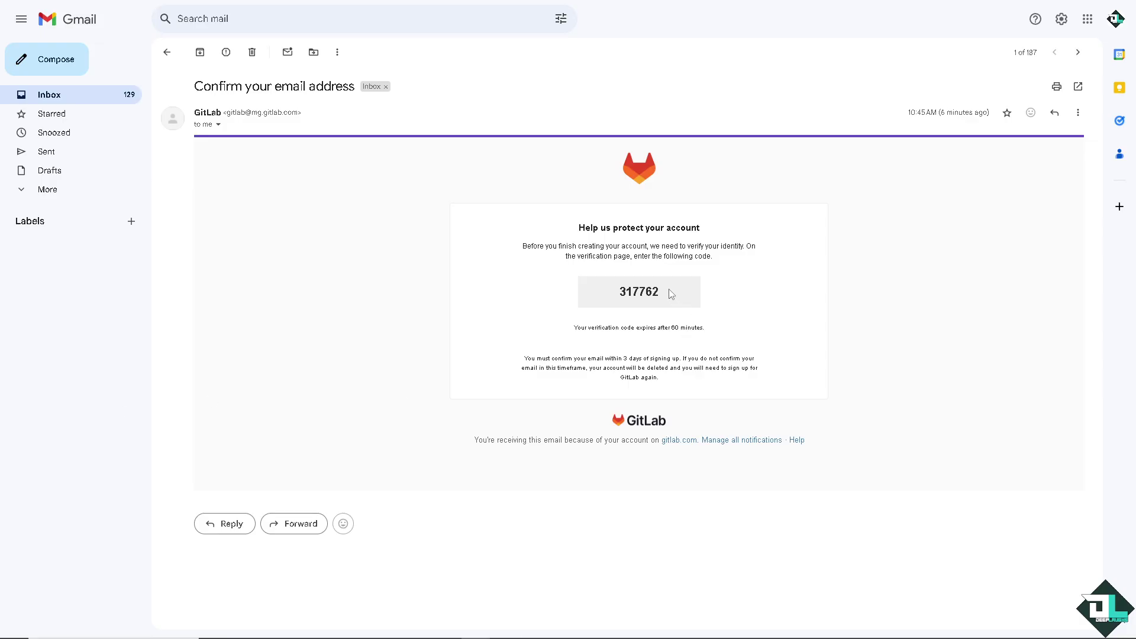
left_click_drag(669, 290, 623, 290)
key("ctrl+c")
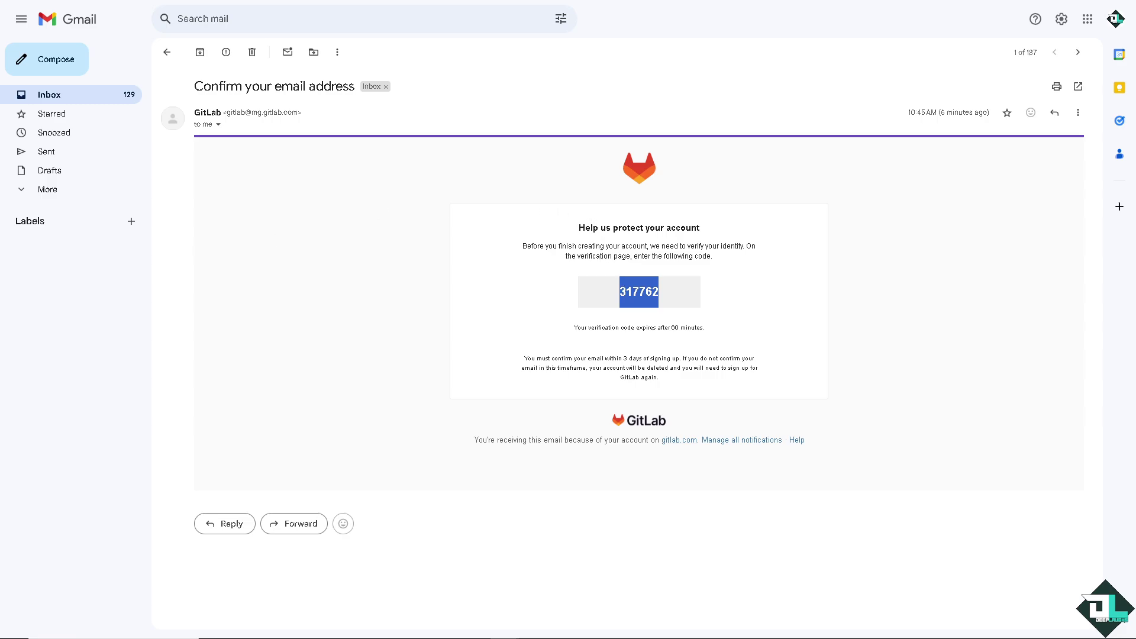
Step: Paste the verification code and submit it with Verify email address
key("alt+Tab")
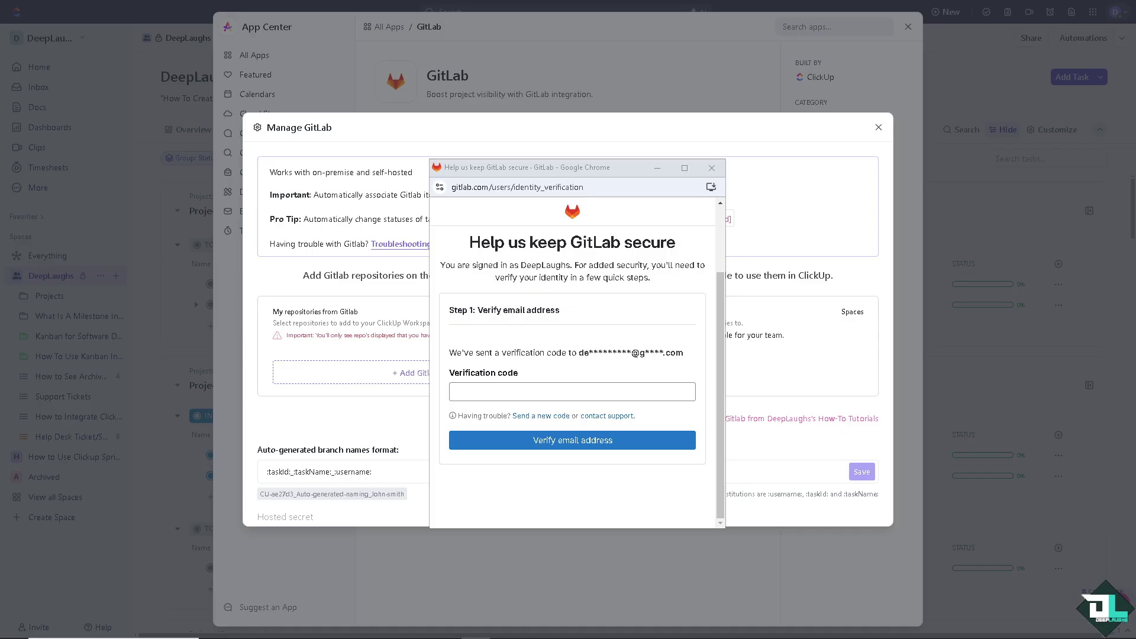
left_click(636, 391)
key("ctrl+v")
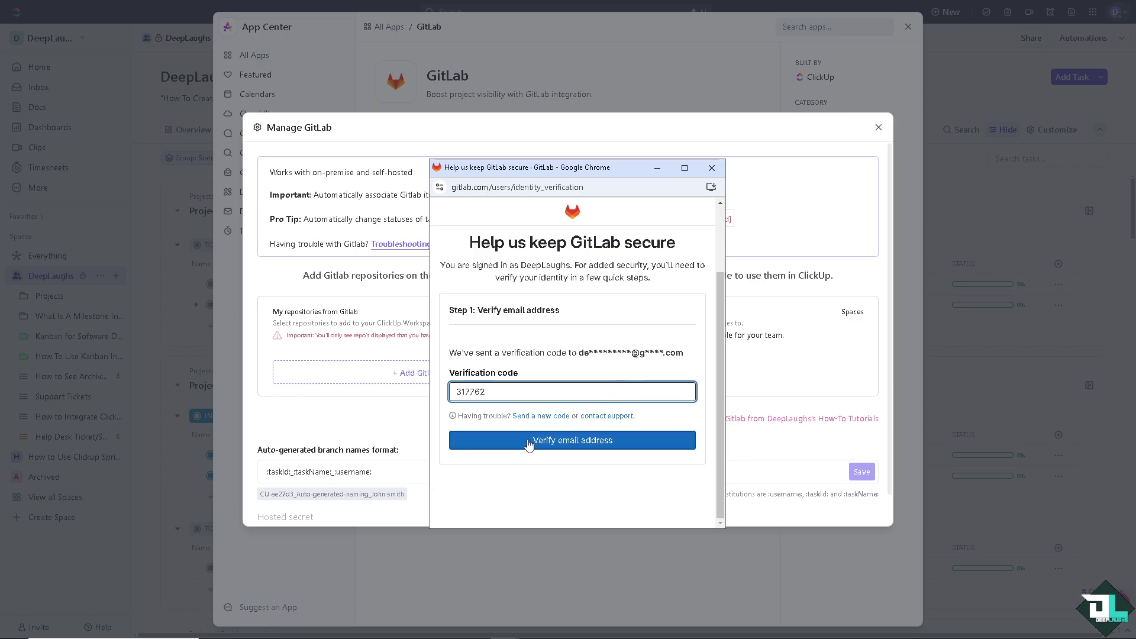
left_click(531, 441)
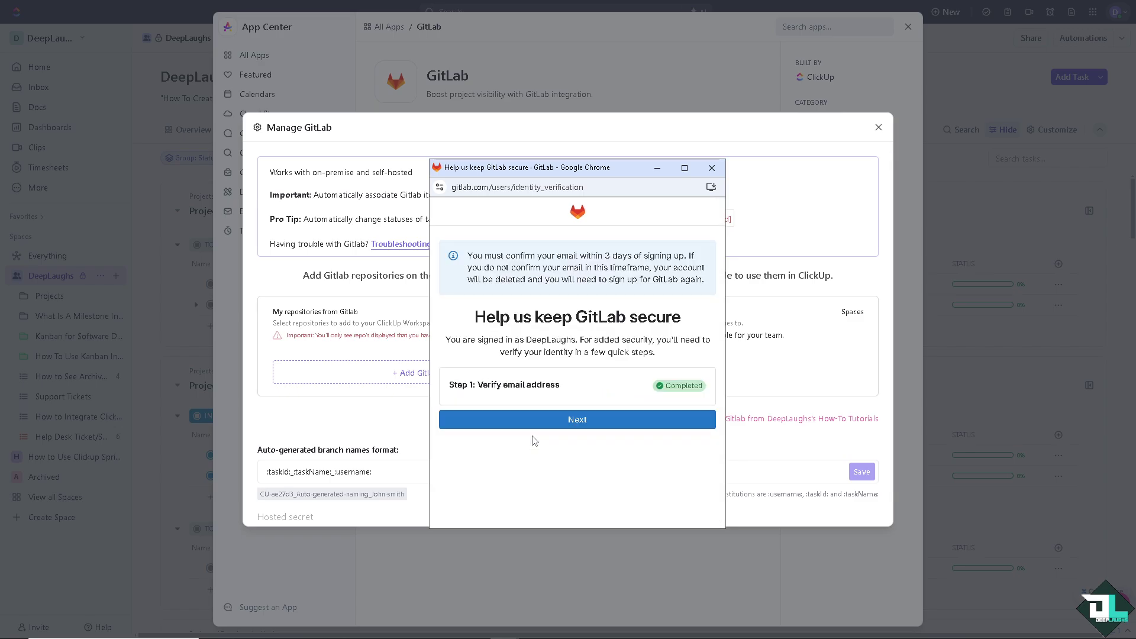
Step: Continue past verification, authorize ClickUp on GitLab, and close the App Center
left_click(558, 421)
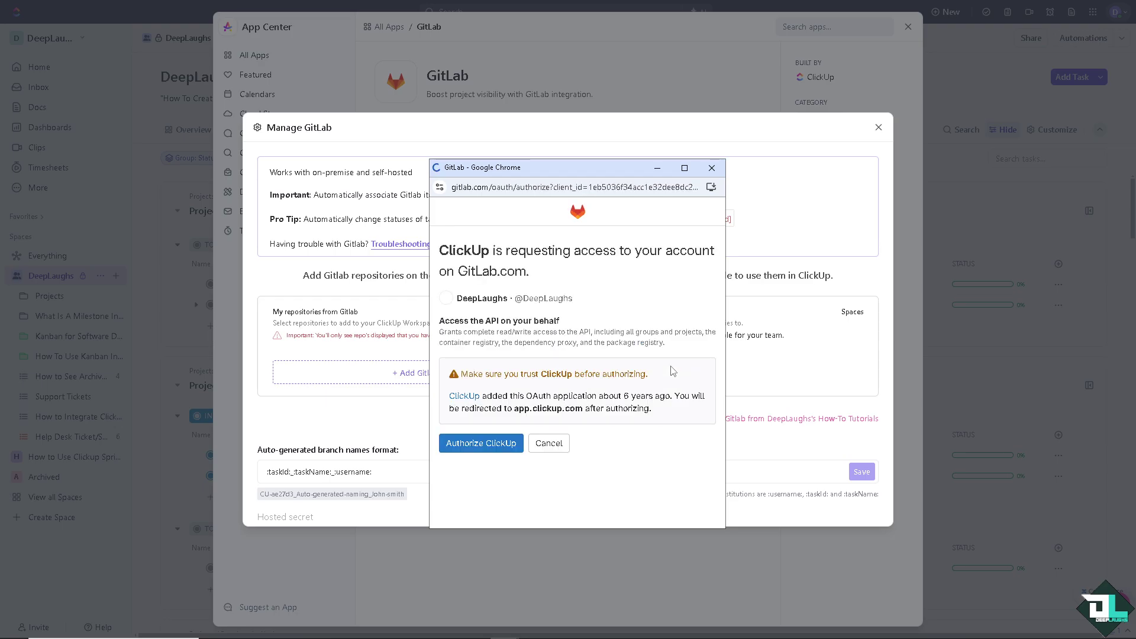
left_click(494, 448)
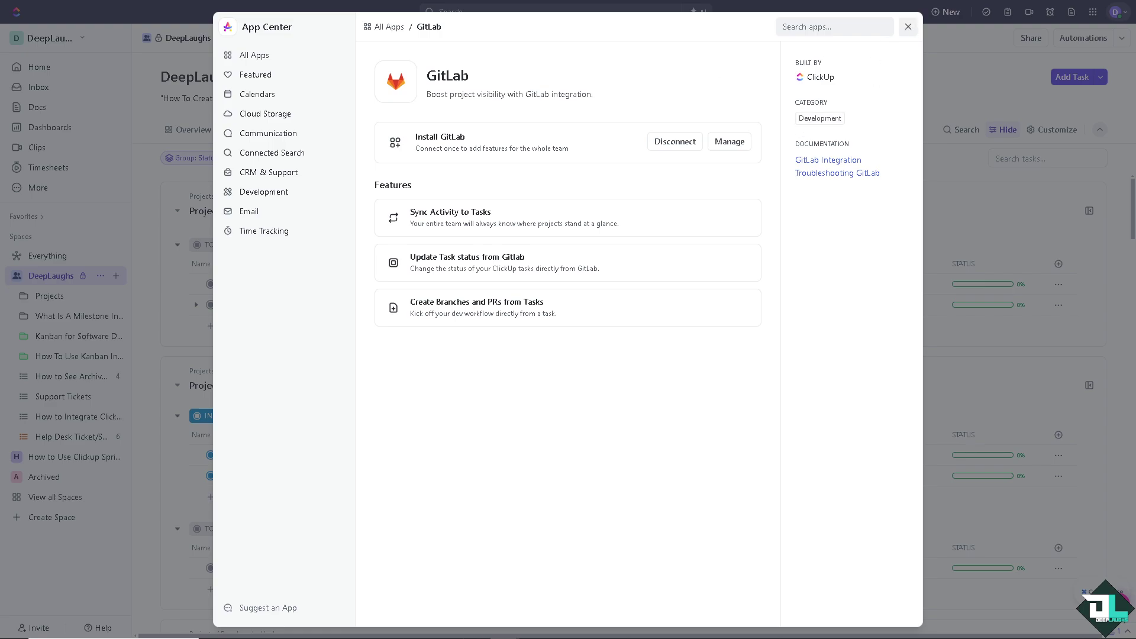
left_click(908, 27)
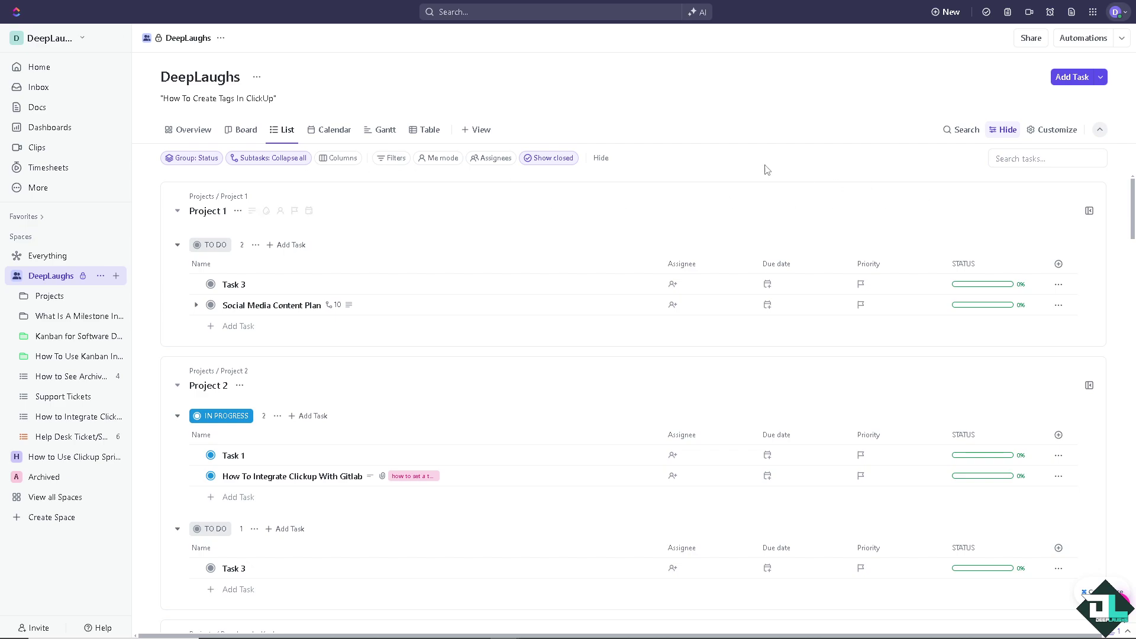
Step: Switch to Zapier's ClickUp + GitLab page and make the browser full screen
key("alt+Tab")
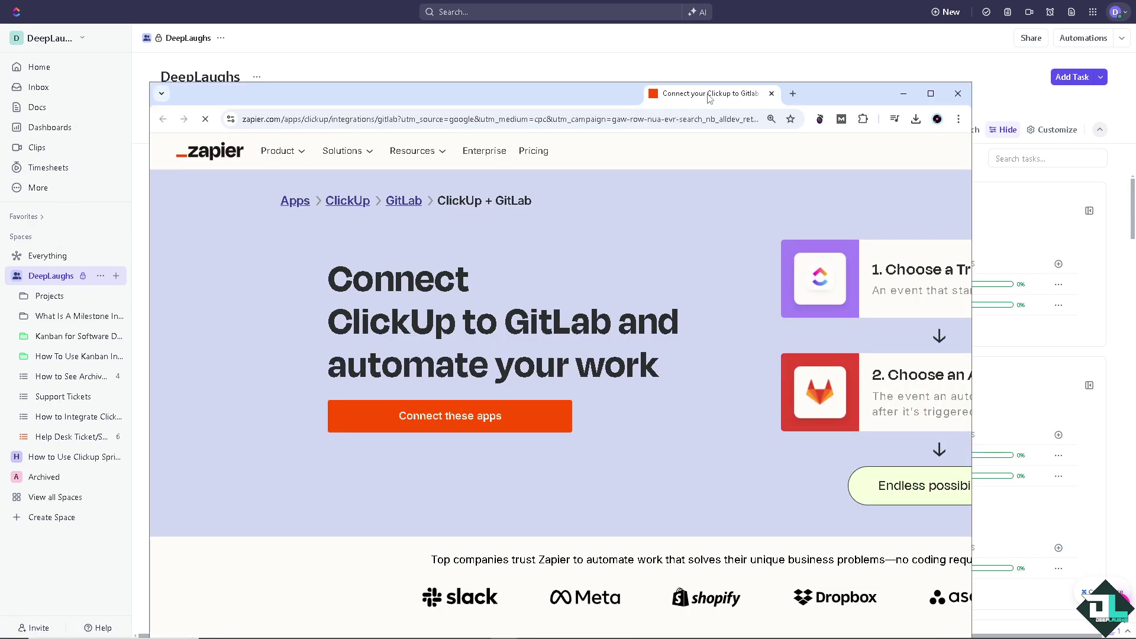
key("F11")
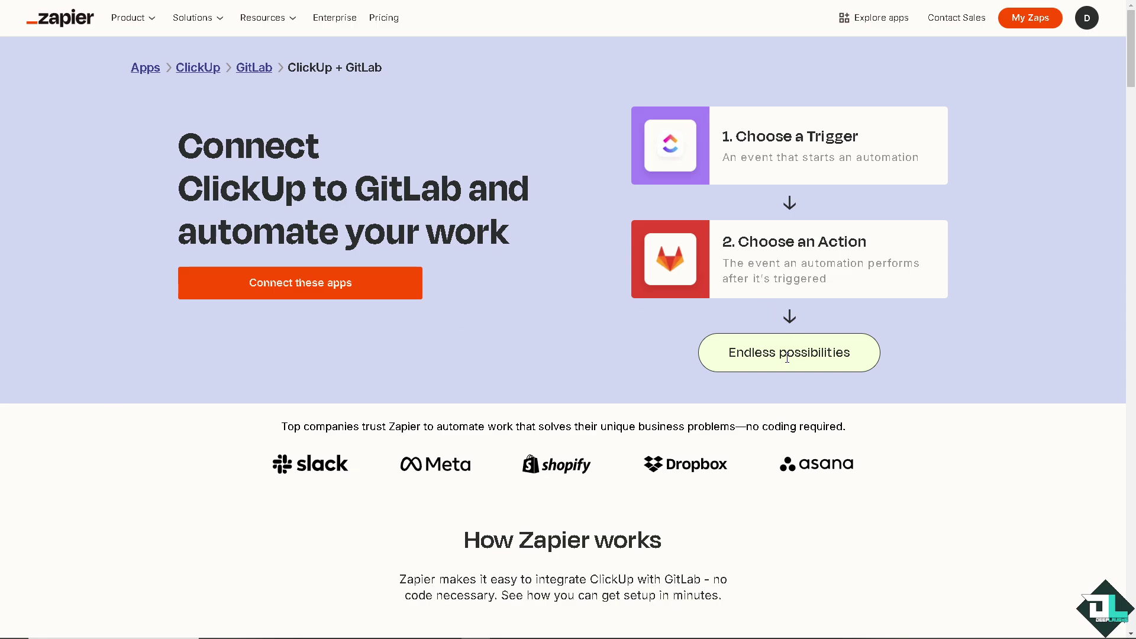
Step: Start a ClickUp-to-GitLab zap and rename it 'How To Integrate Clickup with Gitlab'
left_click(334, 287)
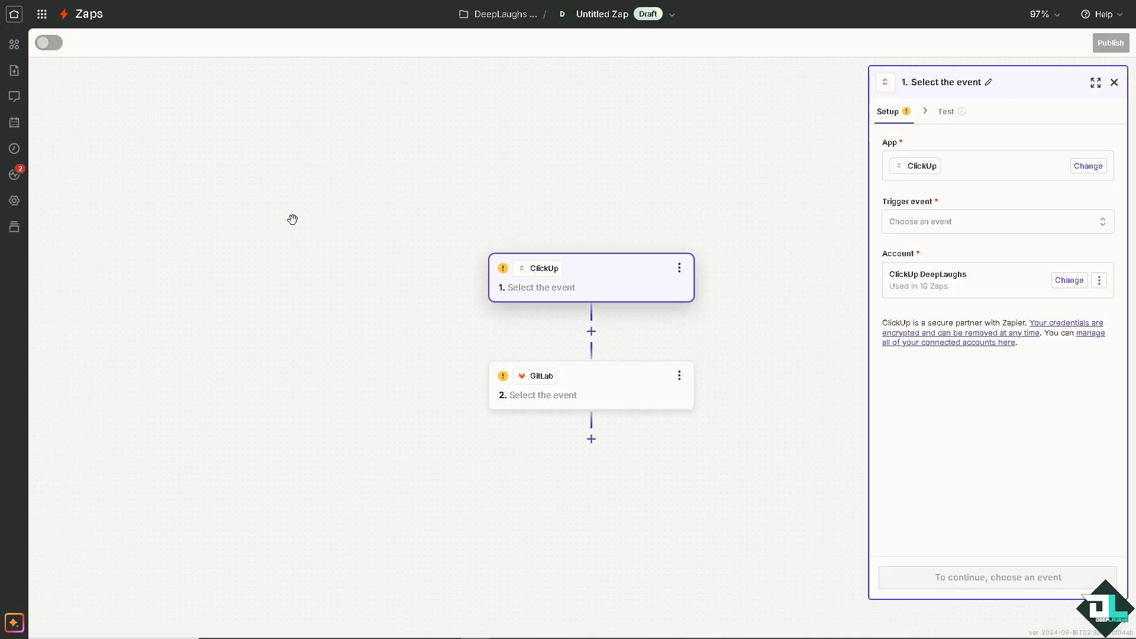
left_click(619, 14)
left_click(595, 50)
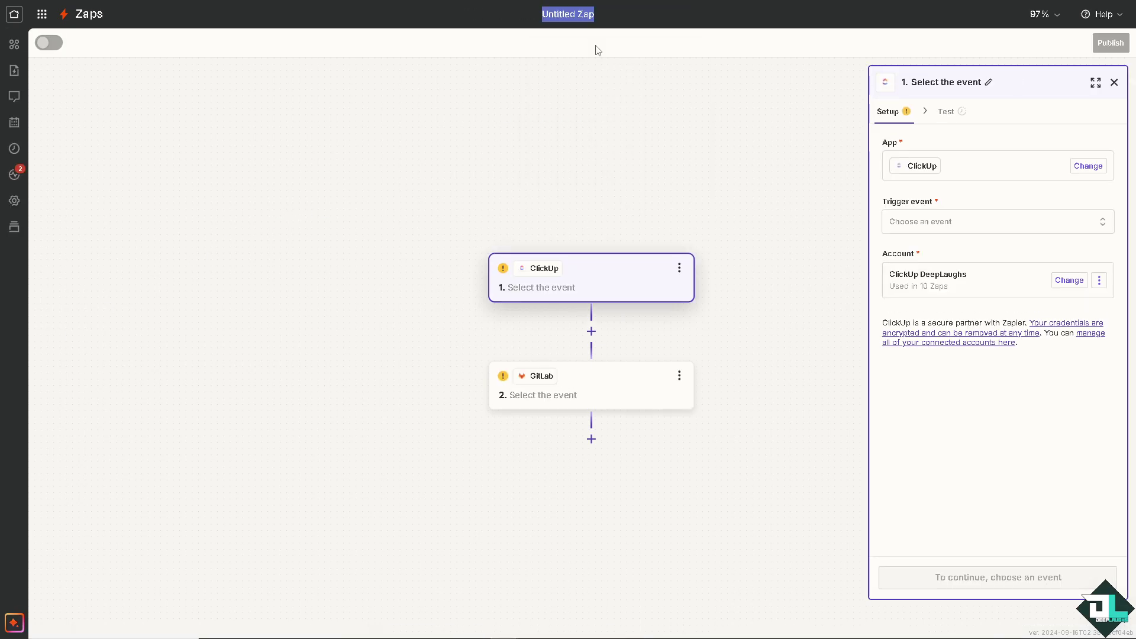
type("How To Integrate Clickup with Gitlab")
key("Return")
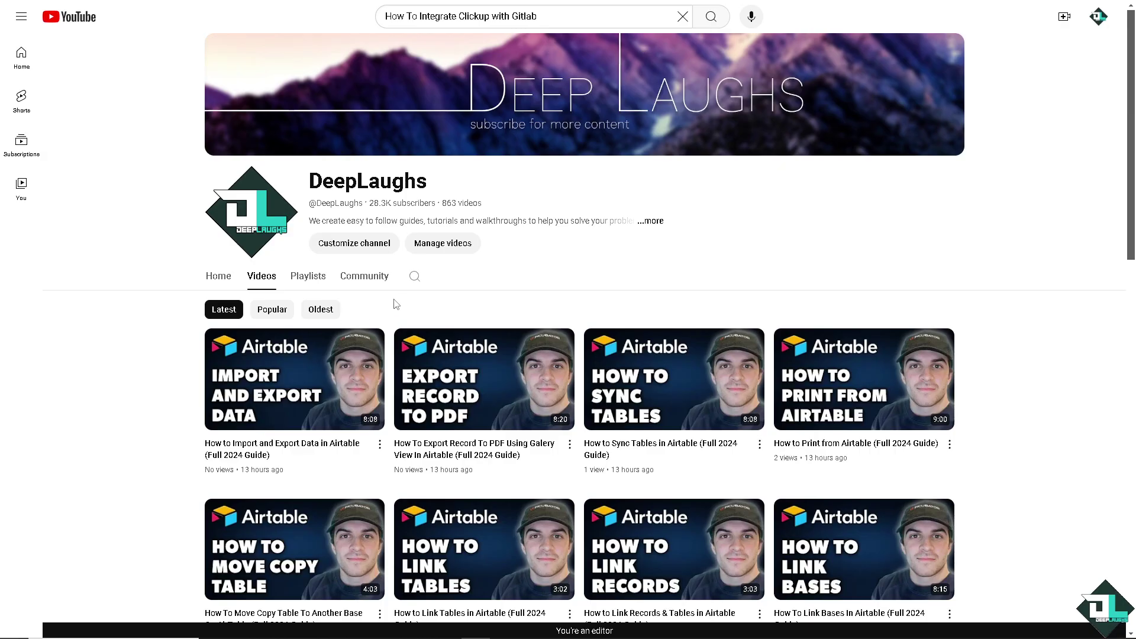
Step: Search the YouTube channel's videos for 'zapier'
left_click(414, 276)
type("how")
key("BackSpace")
key("BackSpace")
type("zapier")
key("Return")
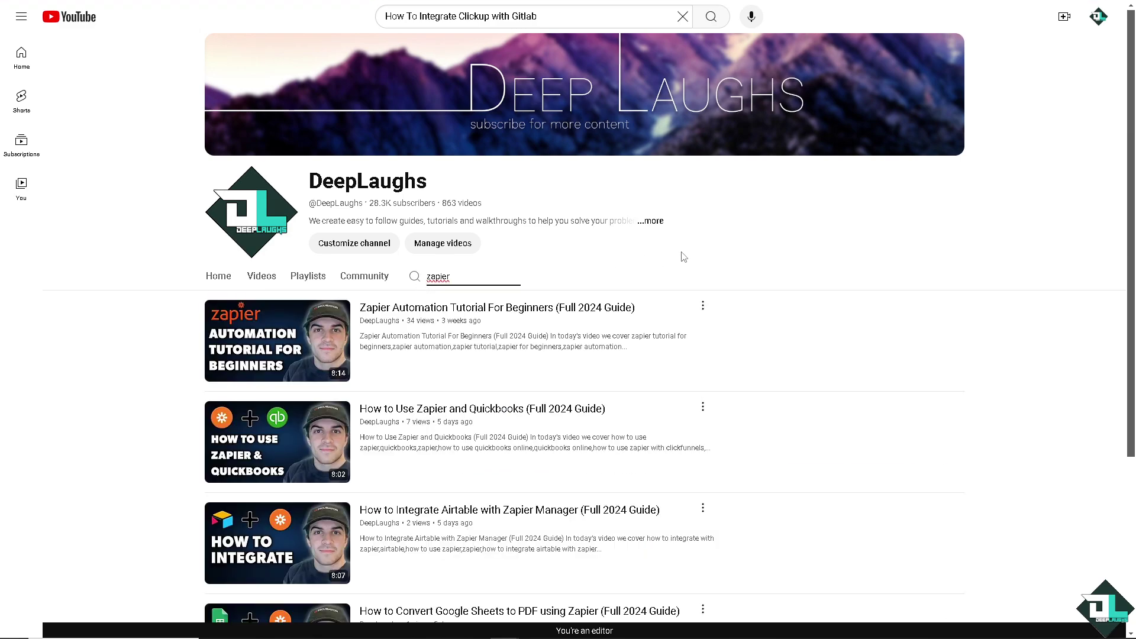
Step: View the channel's About details, close them, and scroll the zapier results
left_click(654, 224)
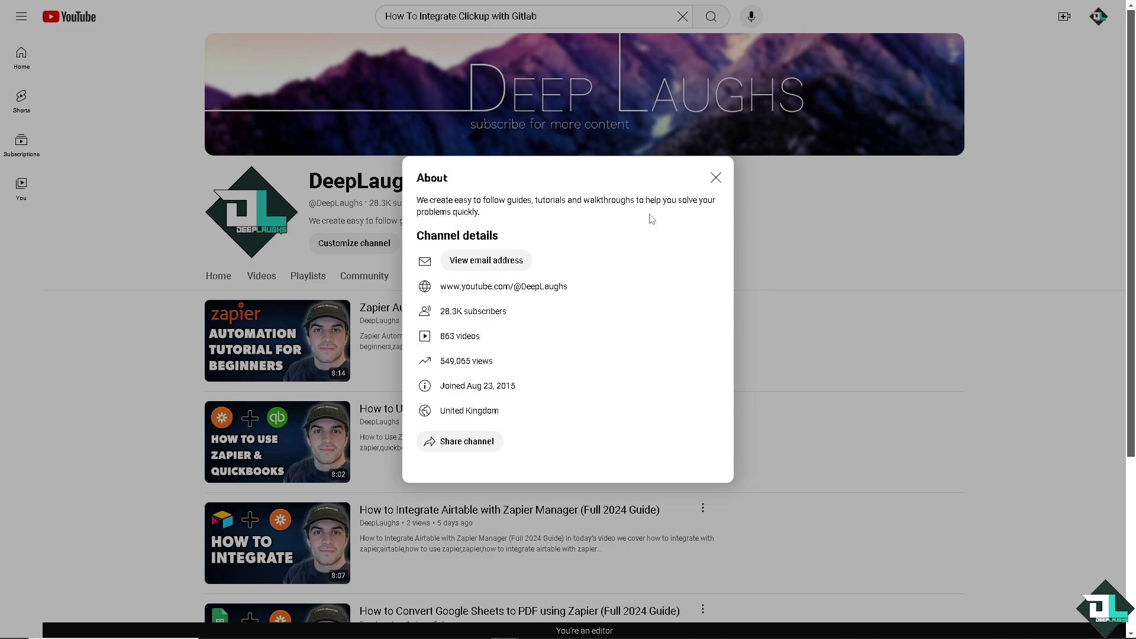
left_click(716, 177)
scroll(481, 362, "down", 2)
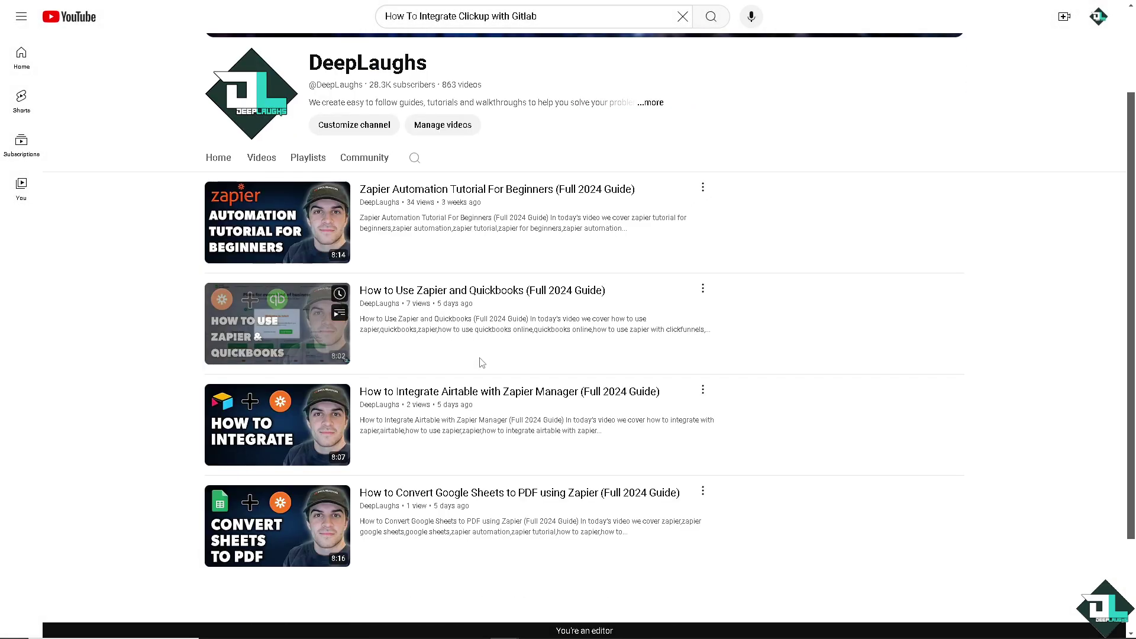
scroll(483, 363, "up", 2)
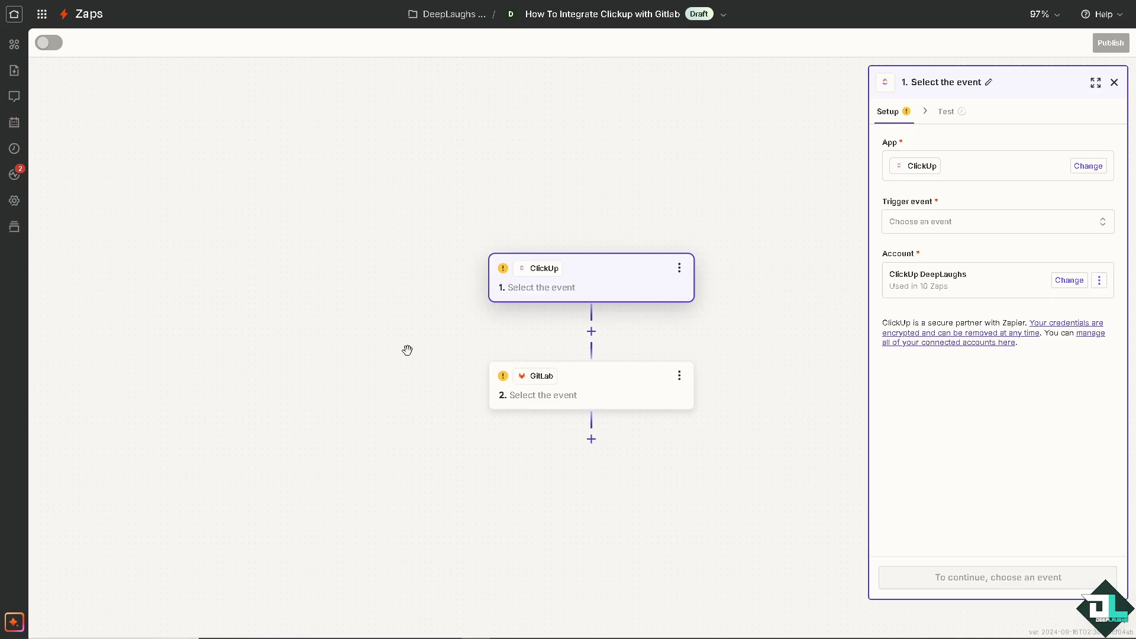
Step: Choose 'New Comment on a Task' from the ClickUp Trigger event dropdown
left_click(939, 225)
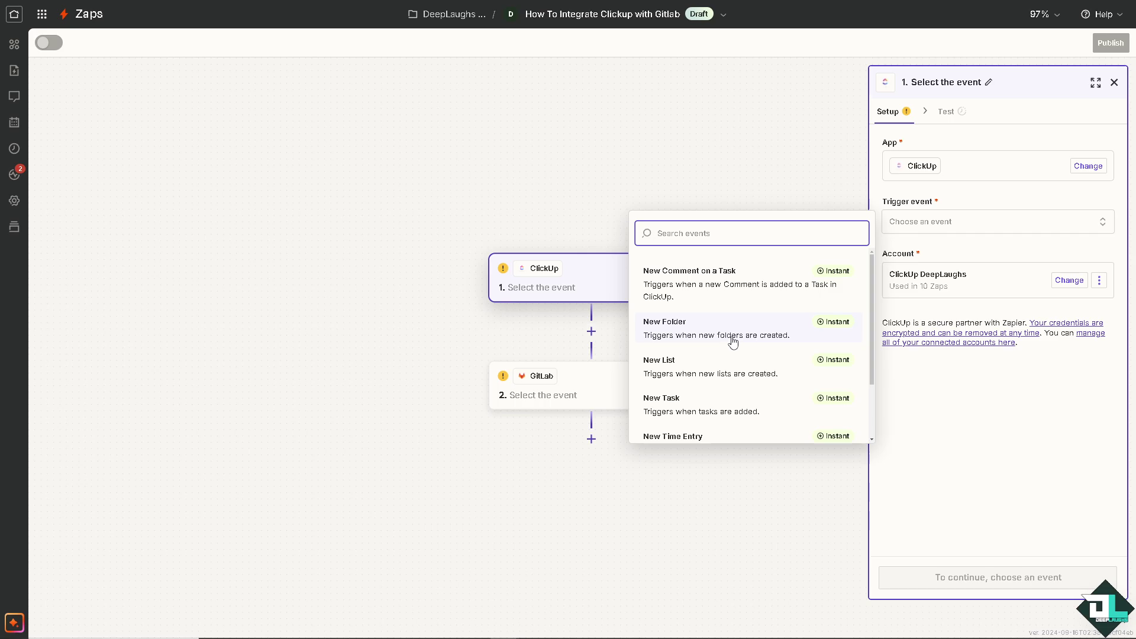
left_click(734, 286)
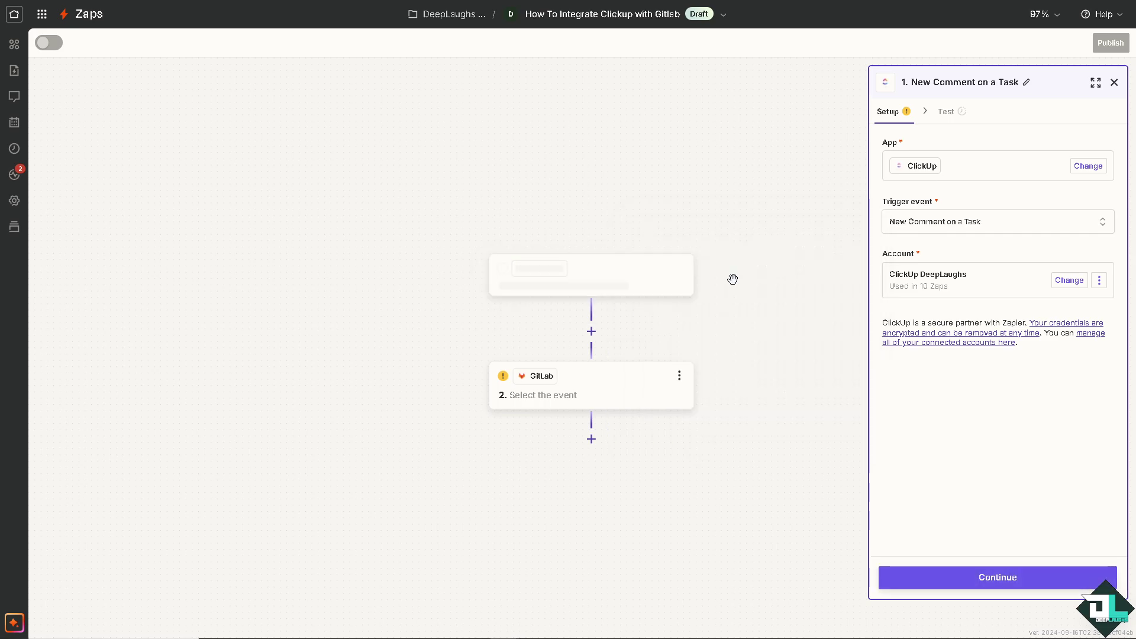
Step: Set the comment trigger's workspace to How-To Tutorials, space DeepLaughs, folder Projects
left_click(922, 584)
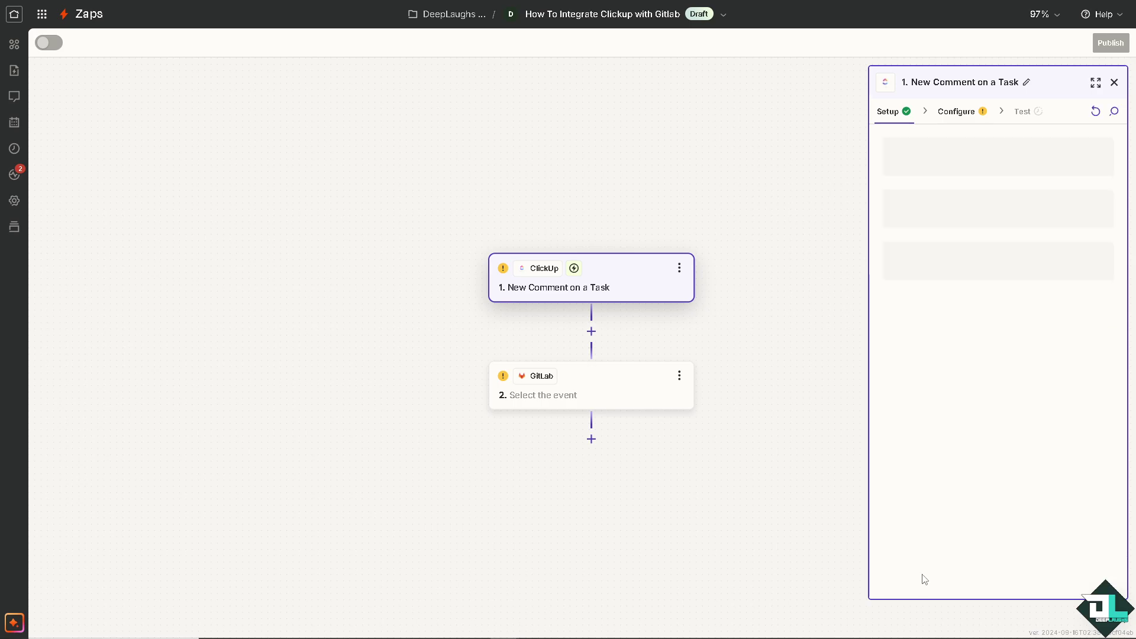
left_click(925, 165)
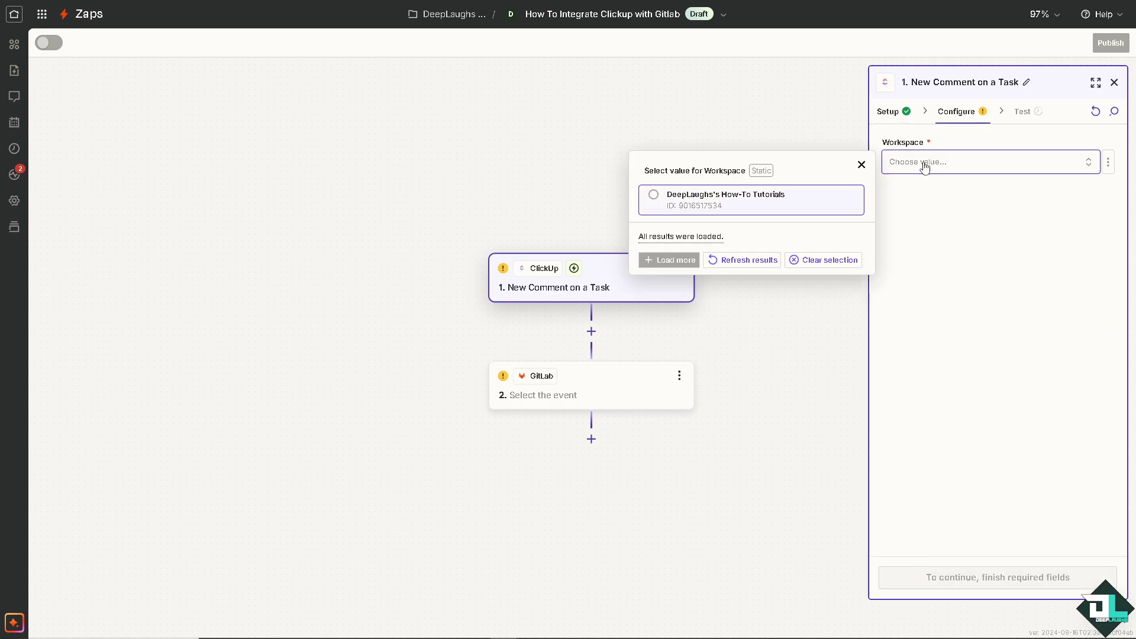
left_click(653, 198)
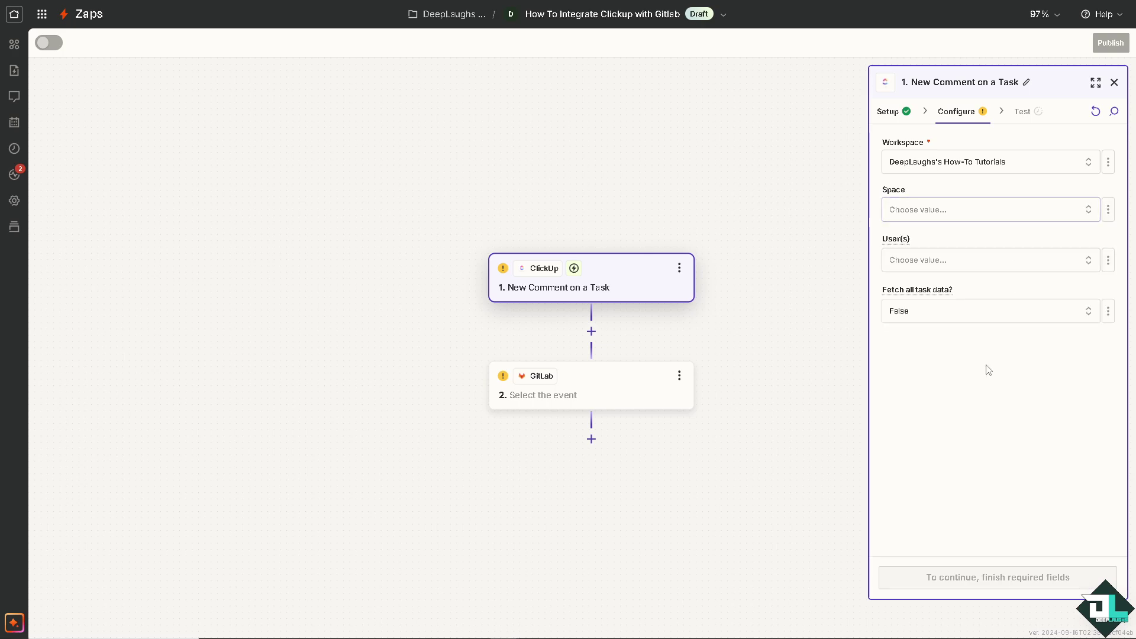
left_click(928, 210)
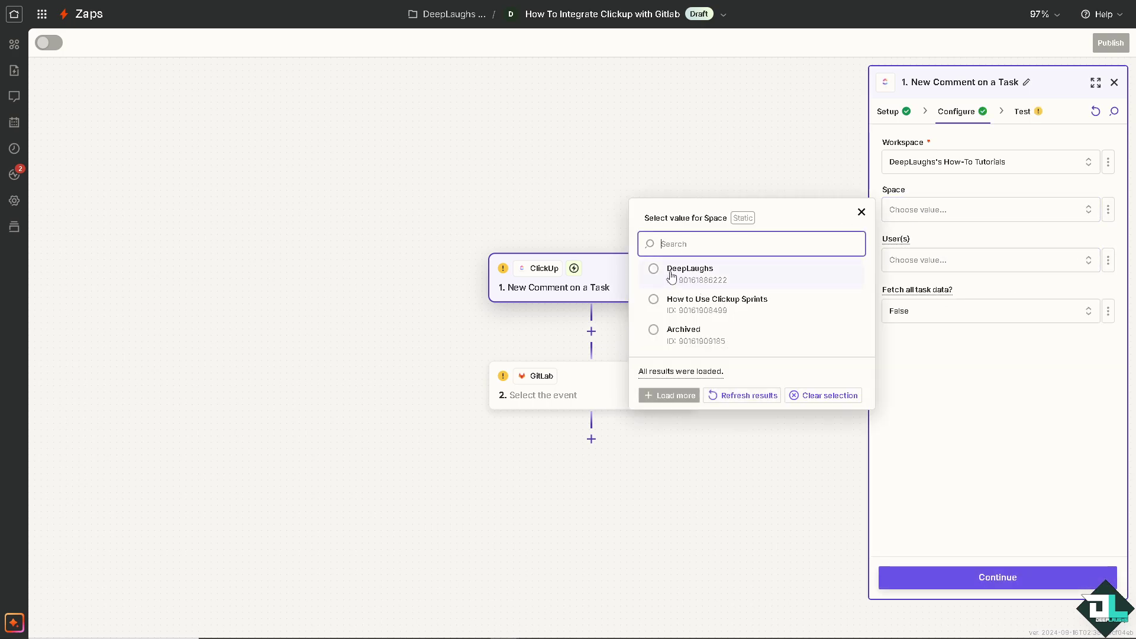
left_click(669, 267)
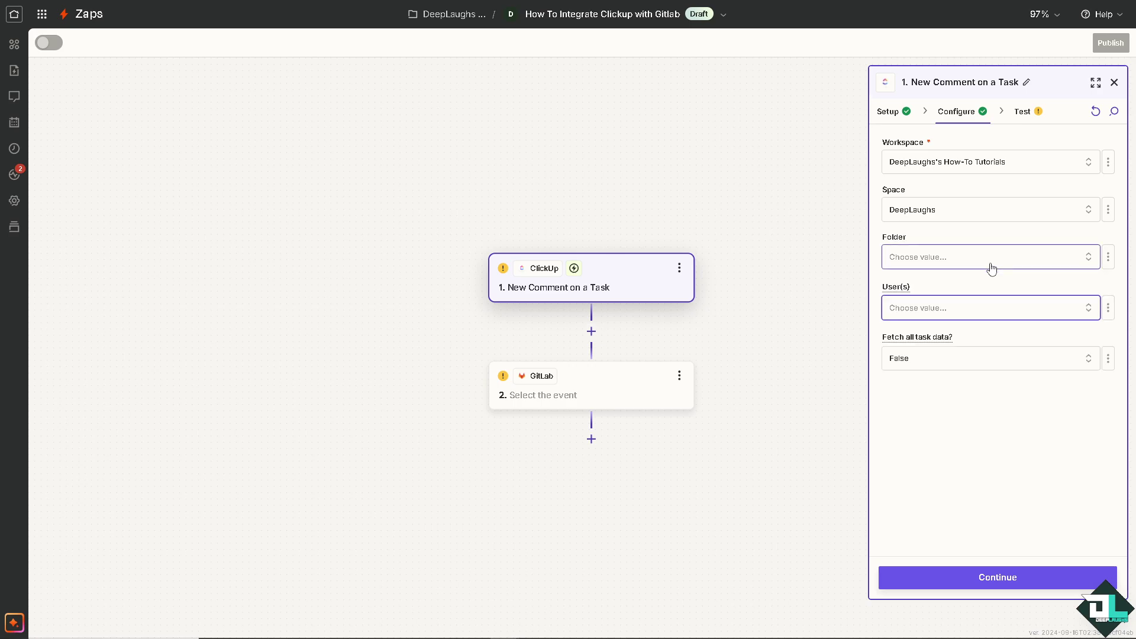
left_click(988, 261)
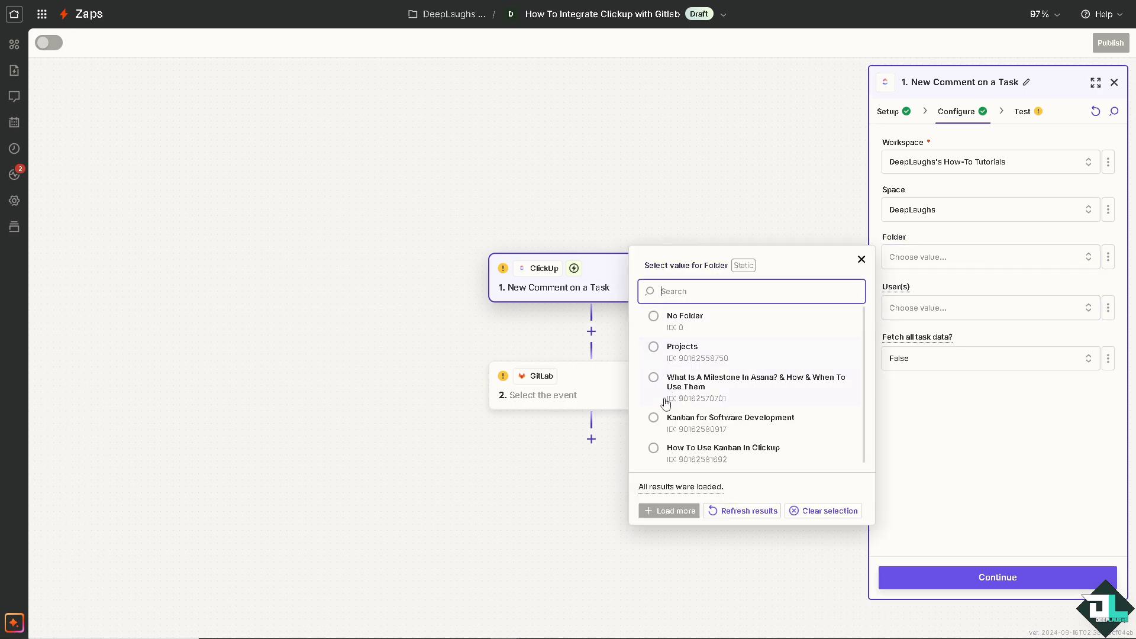
left_click(669, 351)
Step: Choose the DeepLaughs Kanban list, add the channel's user, and set Fetch all task data to True
left_click(970, 317)
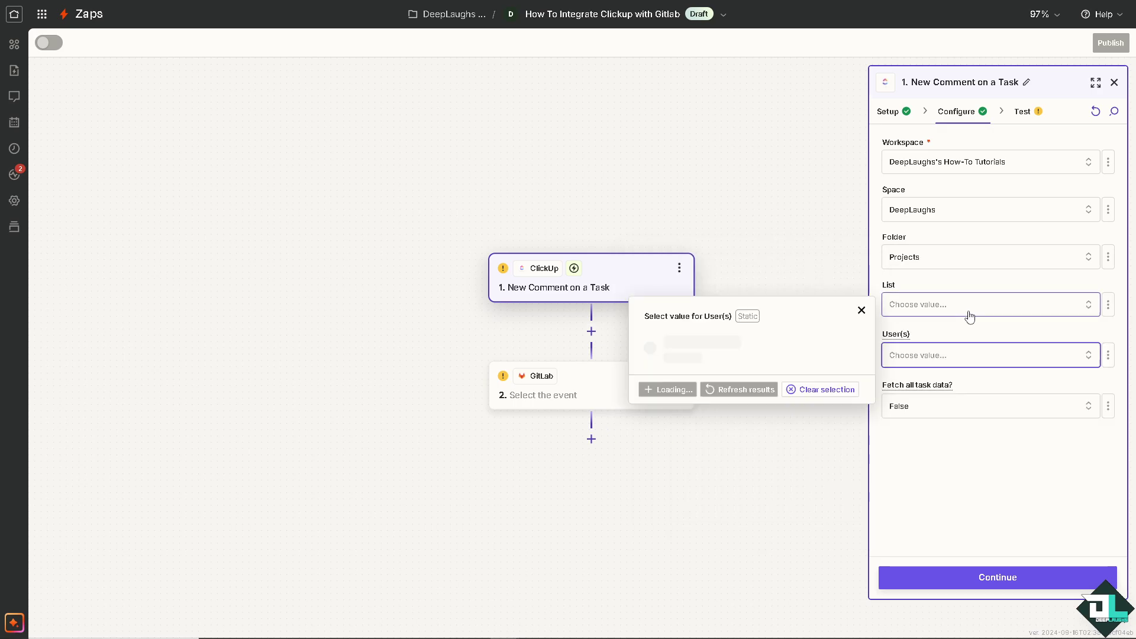
left_click(971, 316)
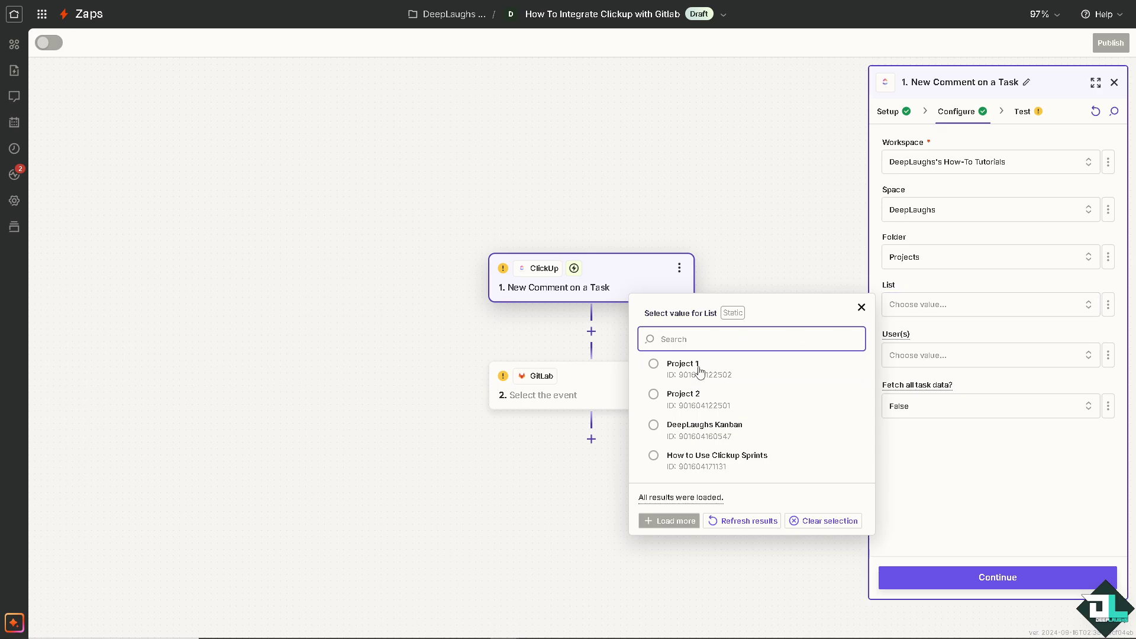
left_click(706, 426)
left_click(937, 357)
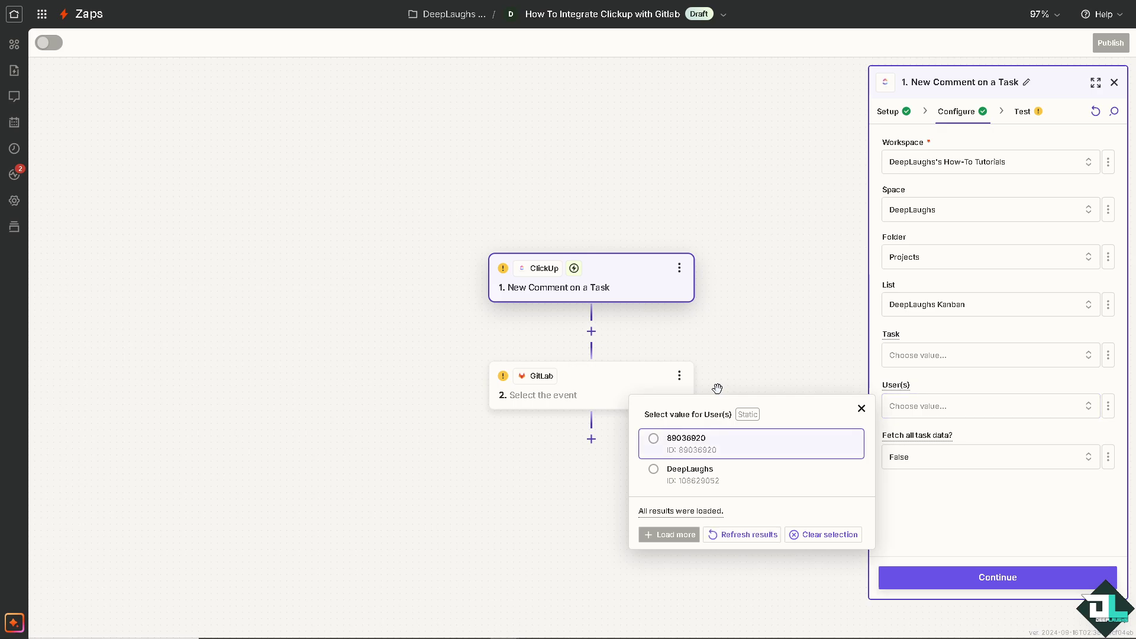
left_click(686, 469)
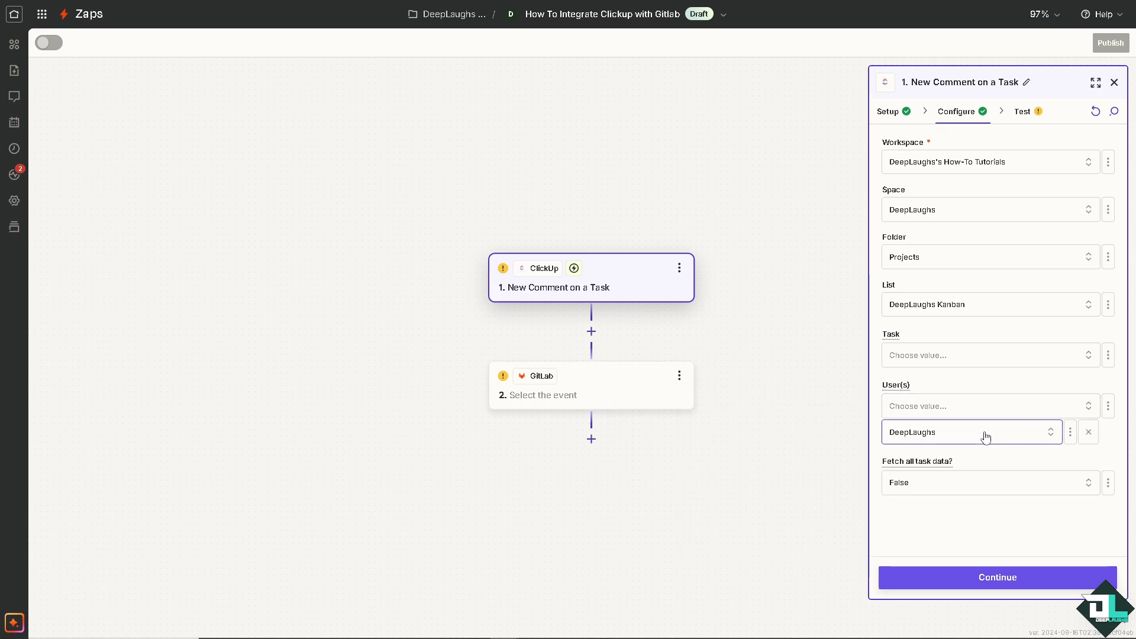
left_click(979, 483)
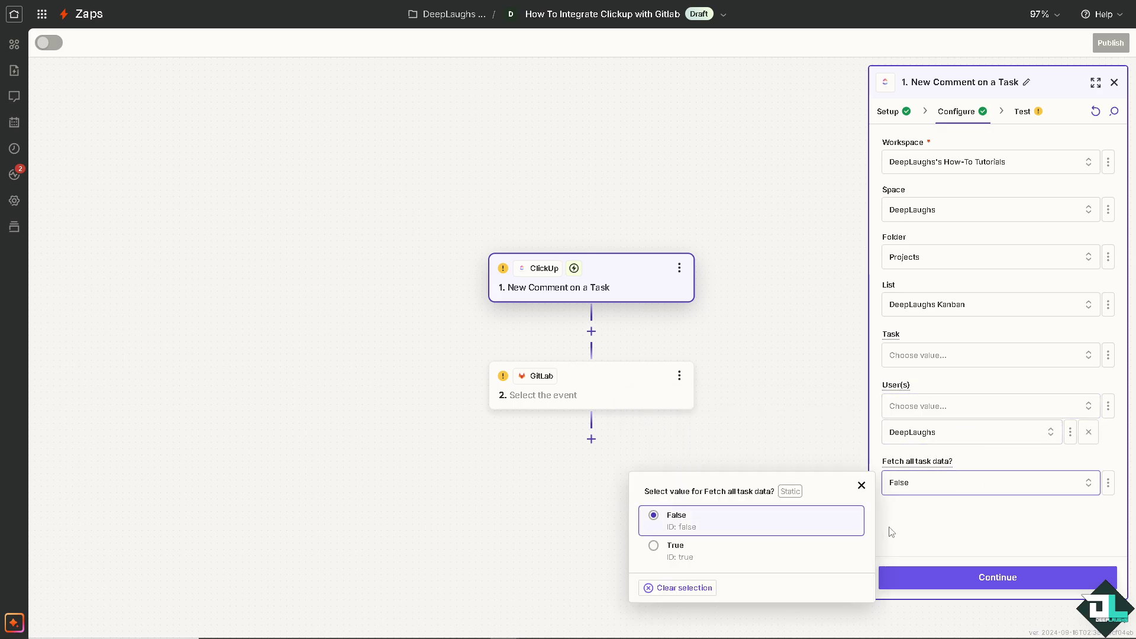
left_click(680, 545)
left_click(946, 574)
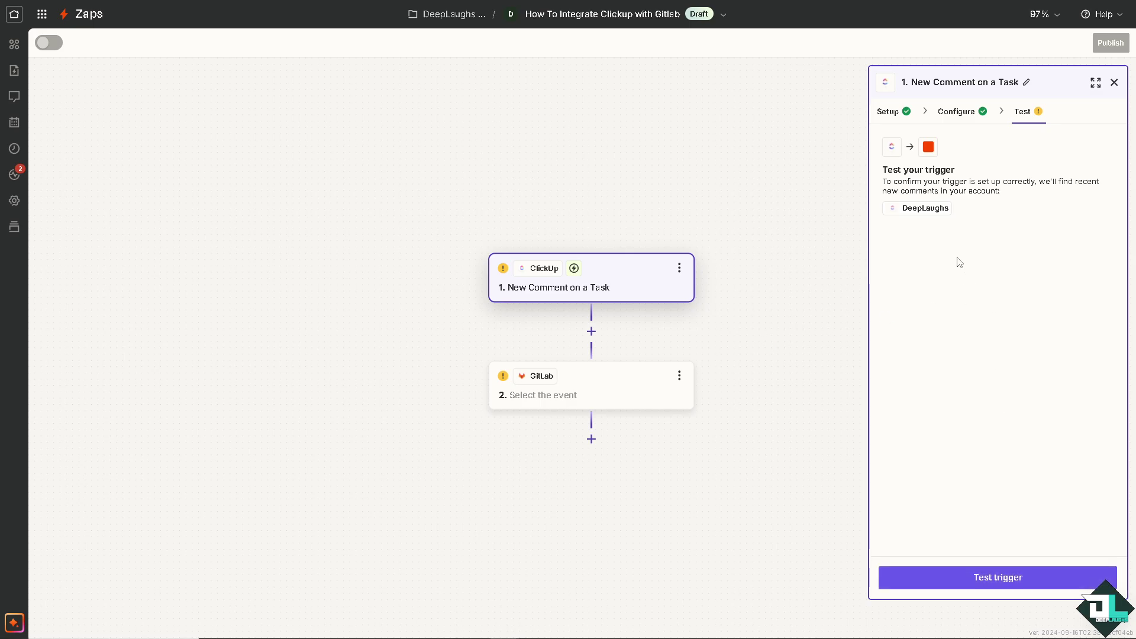
Step: Test the ClickUp trigger and continue with the New Comment A record
left_click(976, 577)
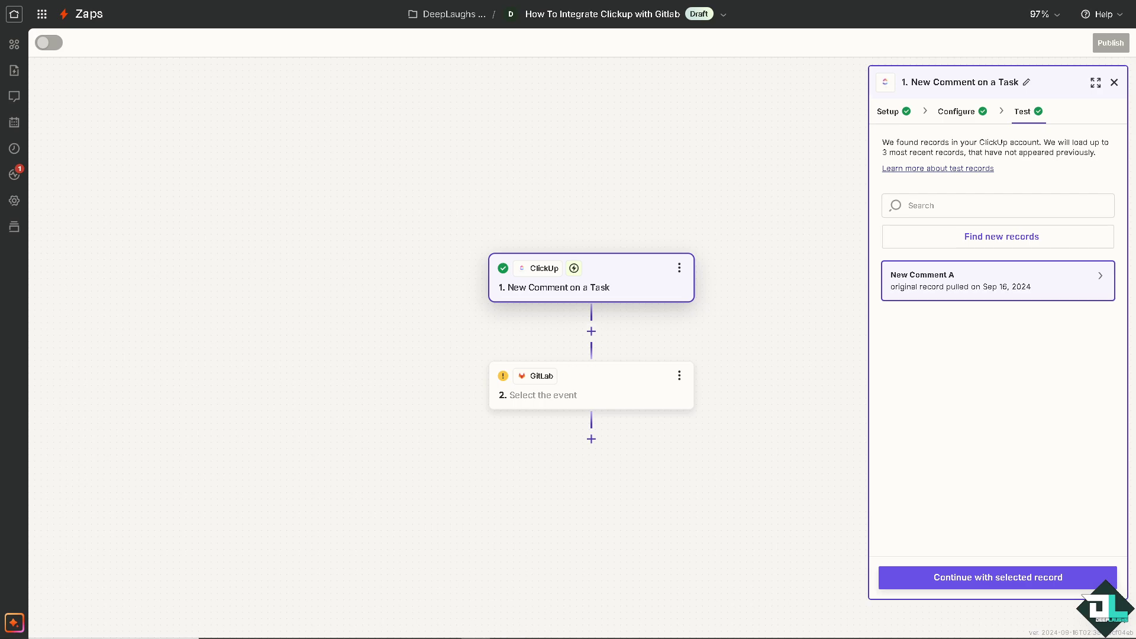
left_click(980, 577)
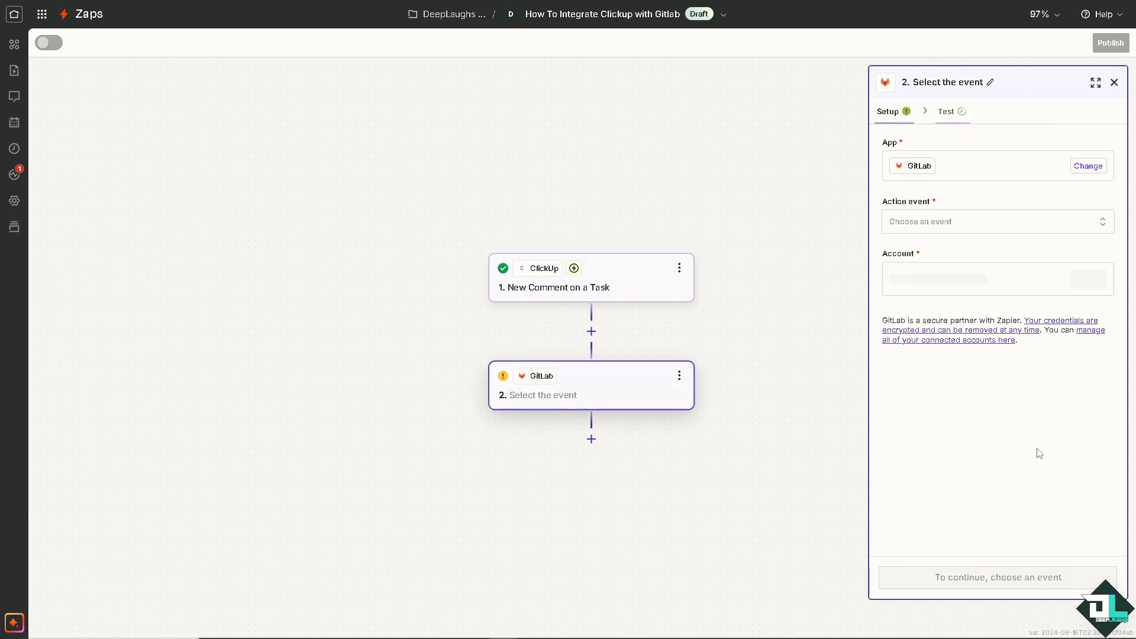
Step: Use Add Note to Issue as the GitLab action and authorize Zapier on gitlab.com
left_click(941, 222)
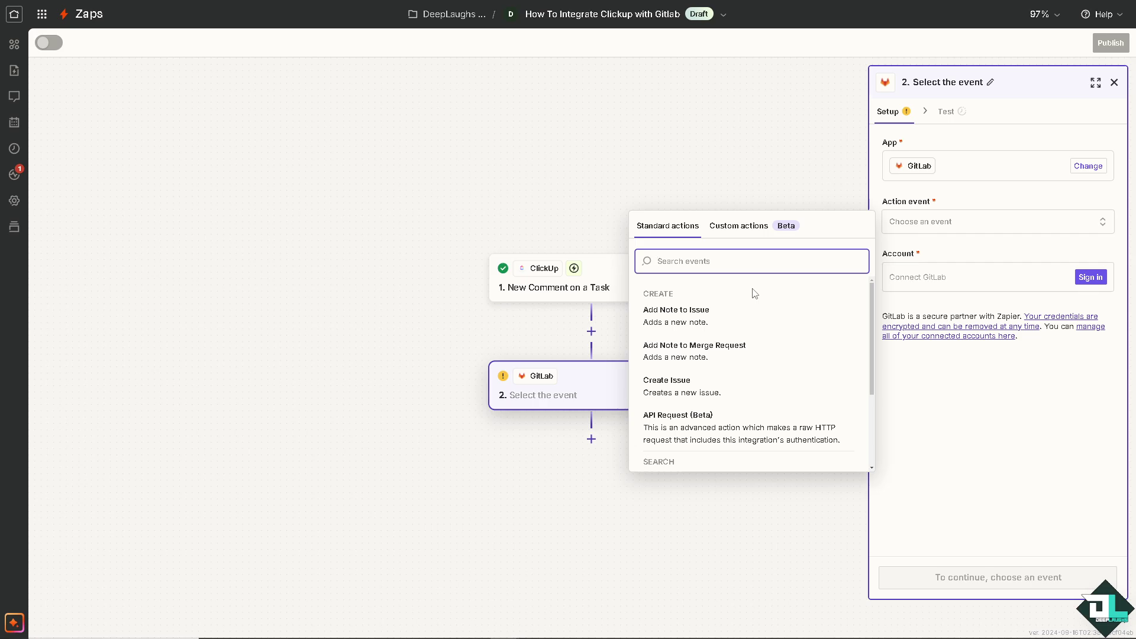
left_click(697, 320)
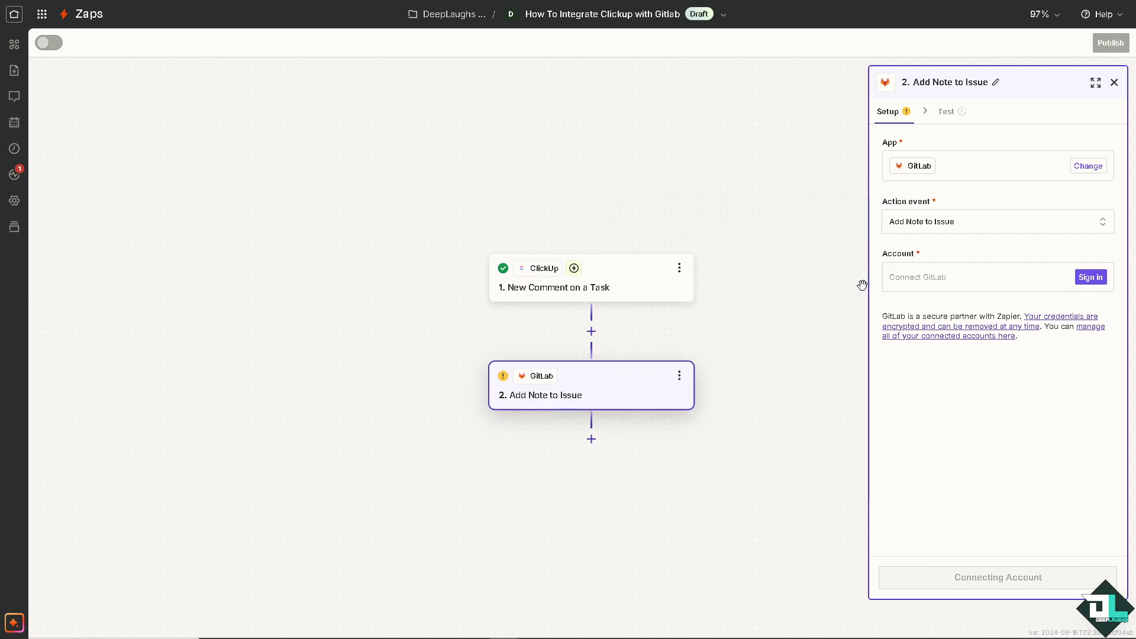
left_click(1098, 281)
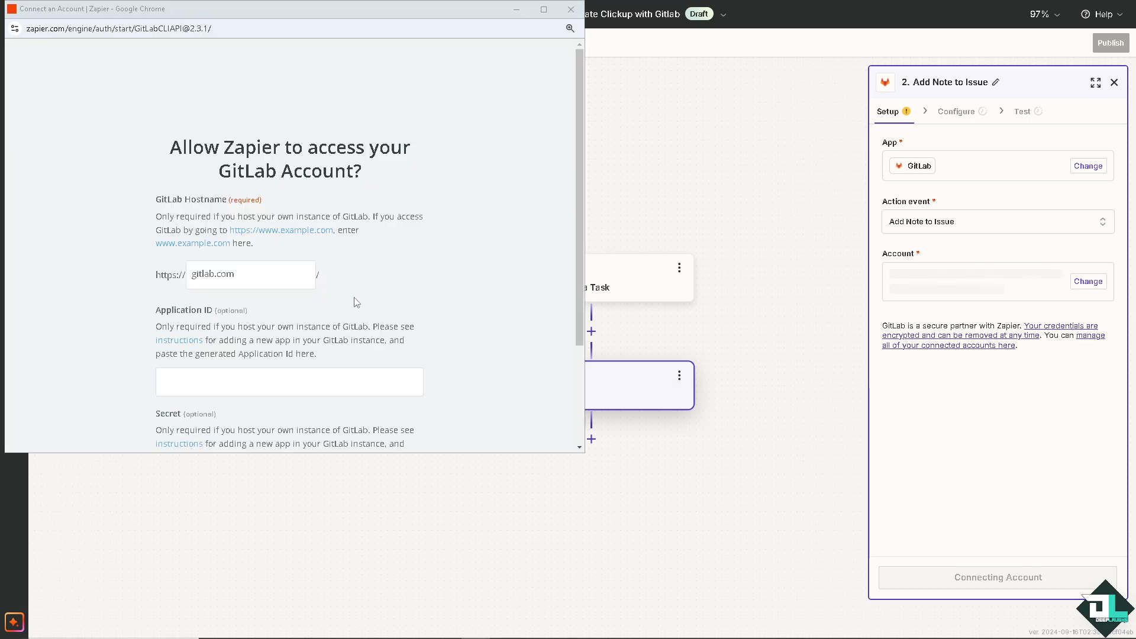
scroll(347, 298, "down", 2)
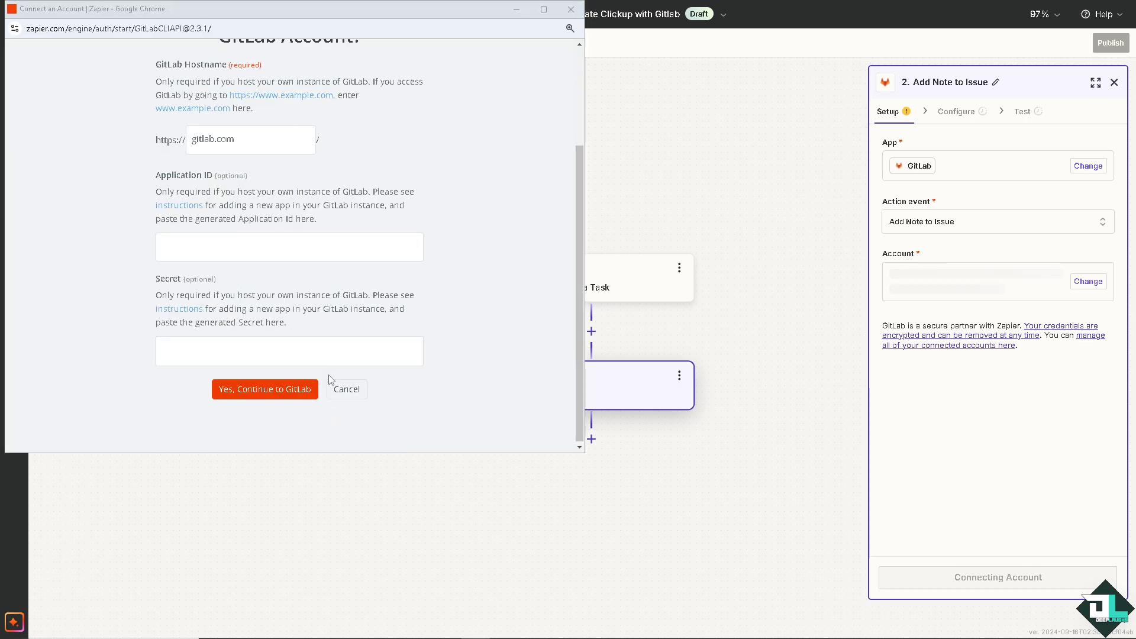
left_click(279, 391)
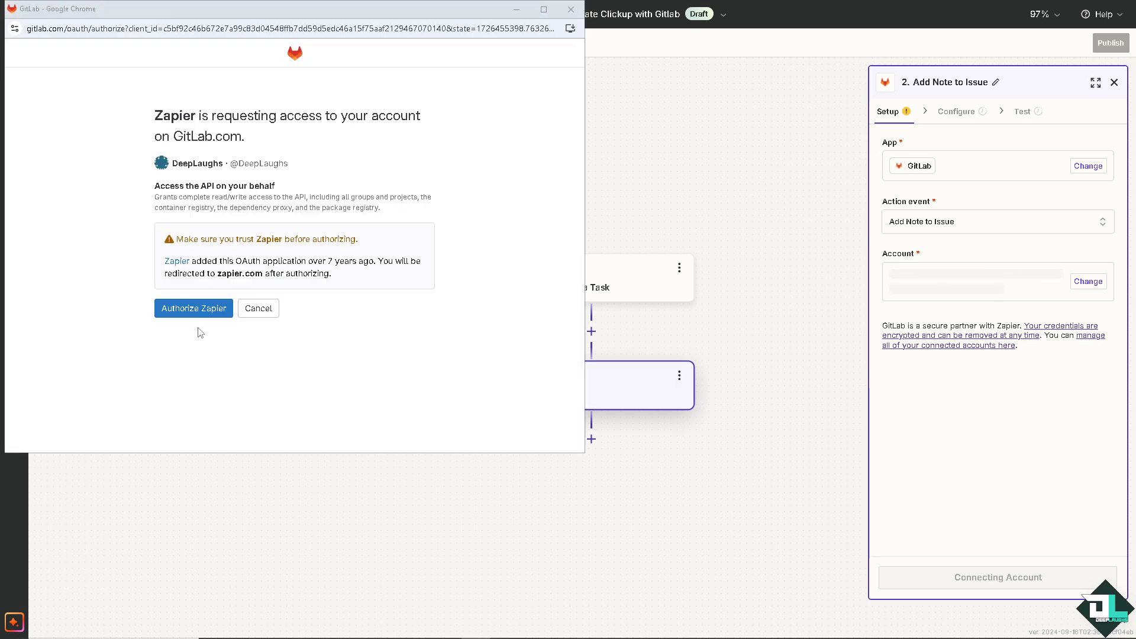
left_click(201, 309)
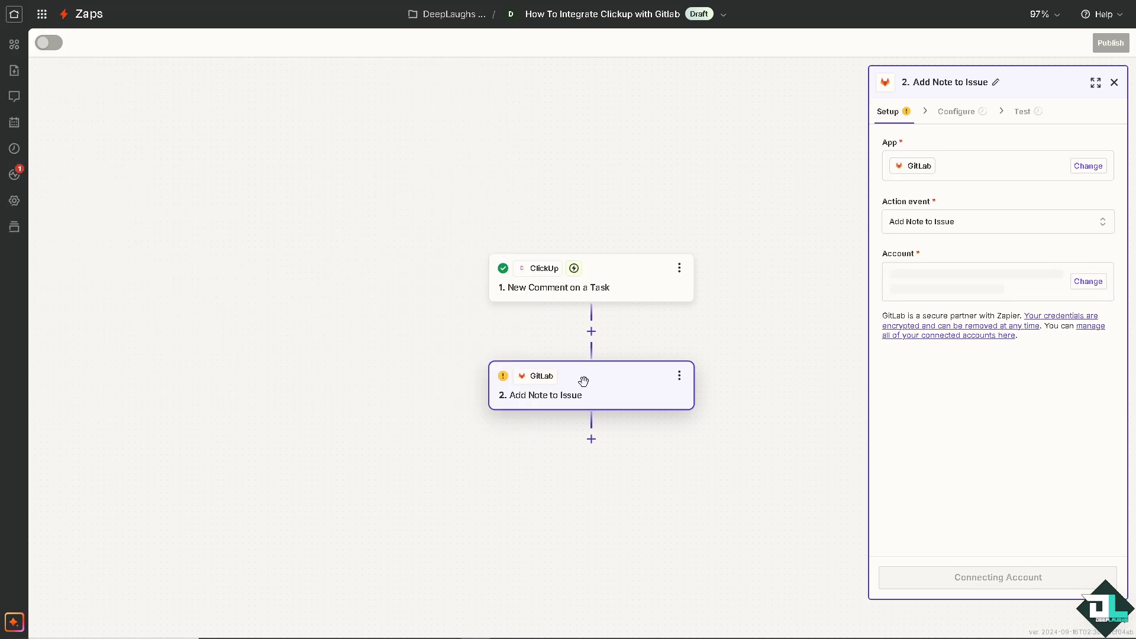
Step: Set Project and Issue to the custom value 'How To Integrate Clickup with Gitlab'
left_click(914, 580)
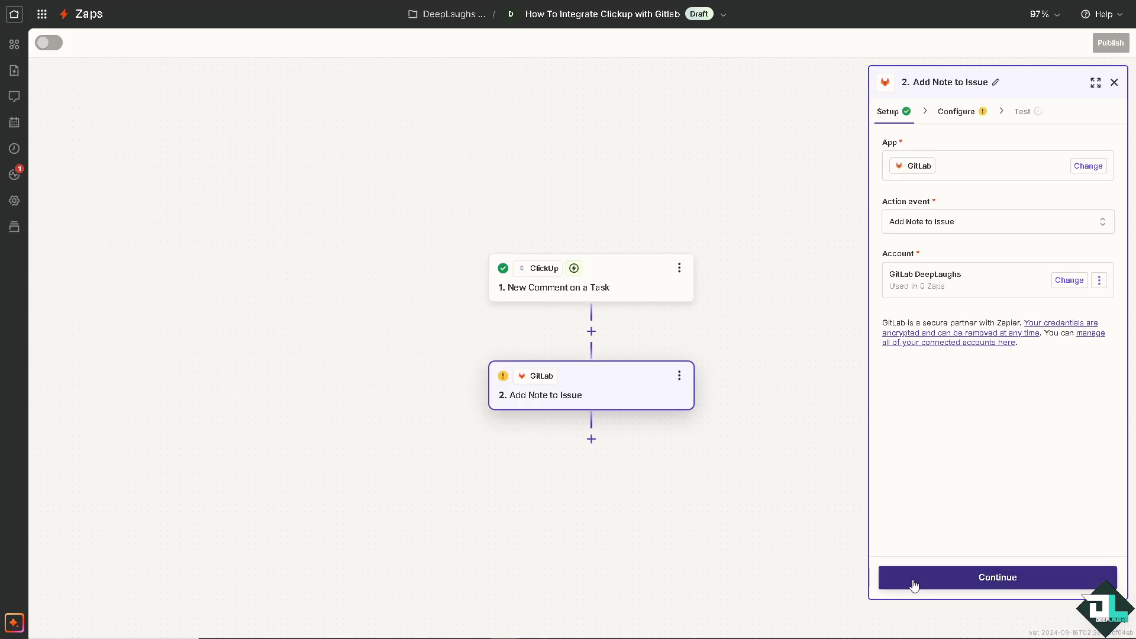
left_click(927, 168)
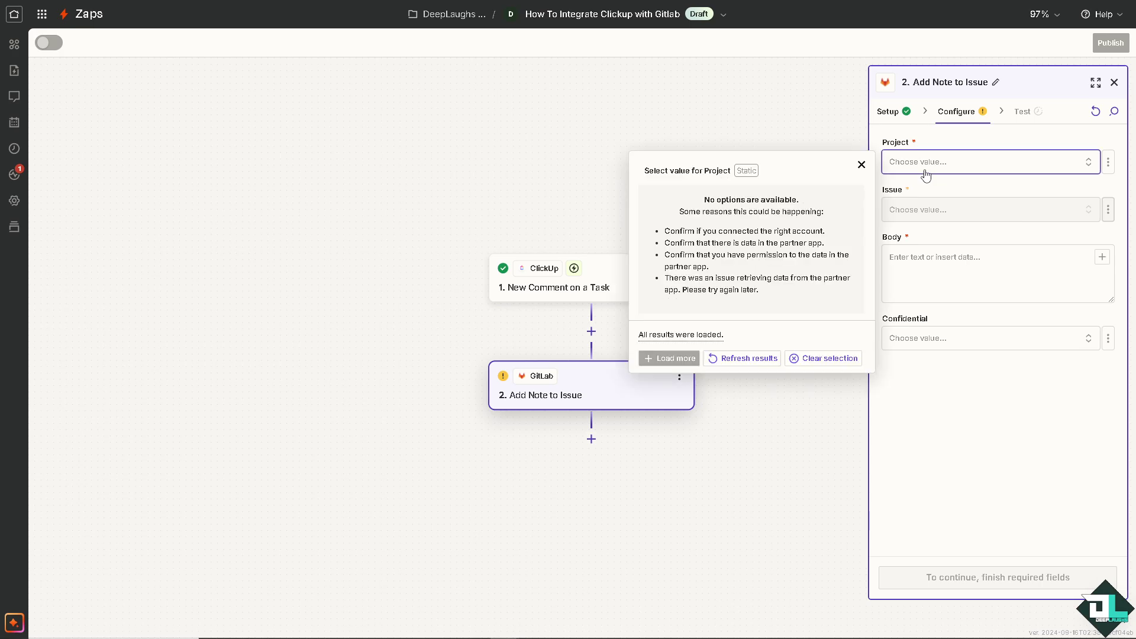
left_click(1109, 162)
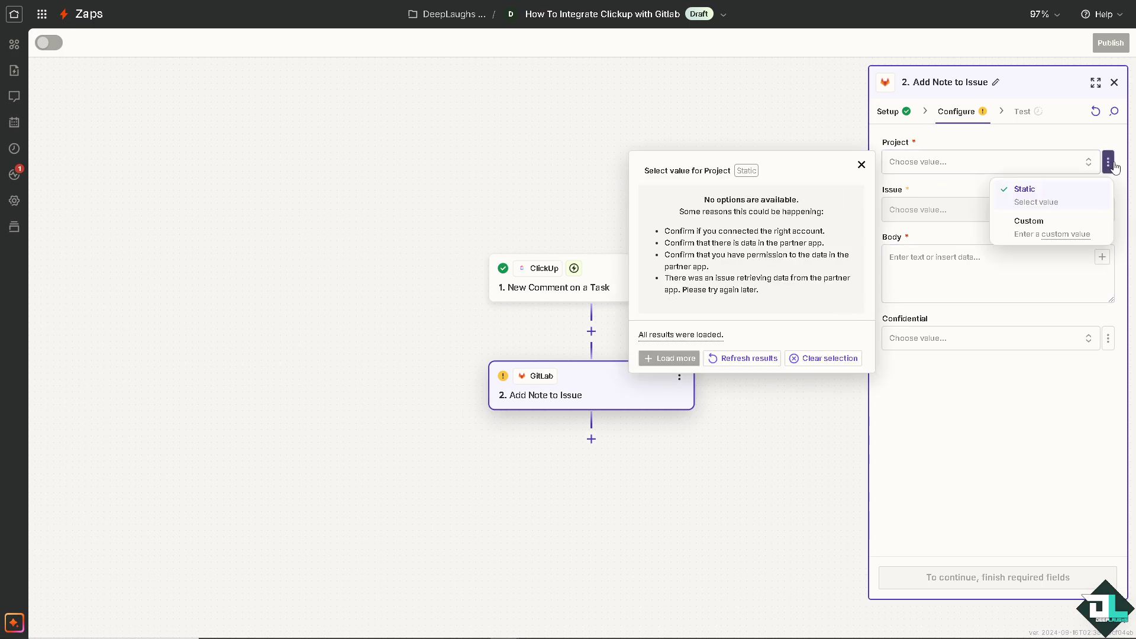
left_click(1058, 219)
type("How To Integrate Clickup with Gitlab")
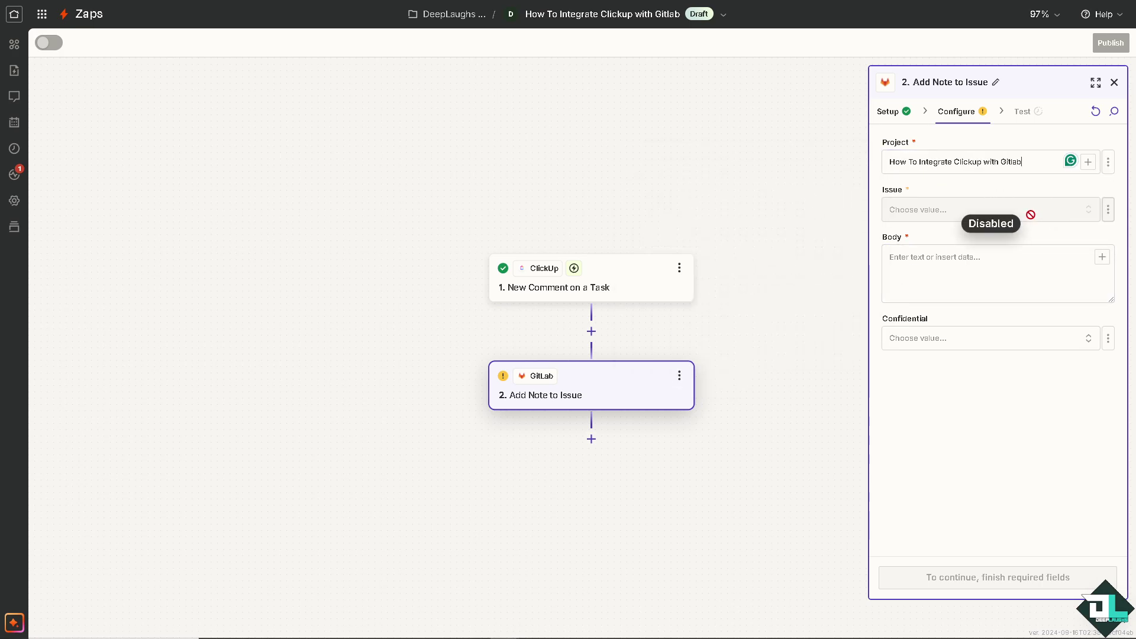
left_click(1109, 210)
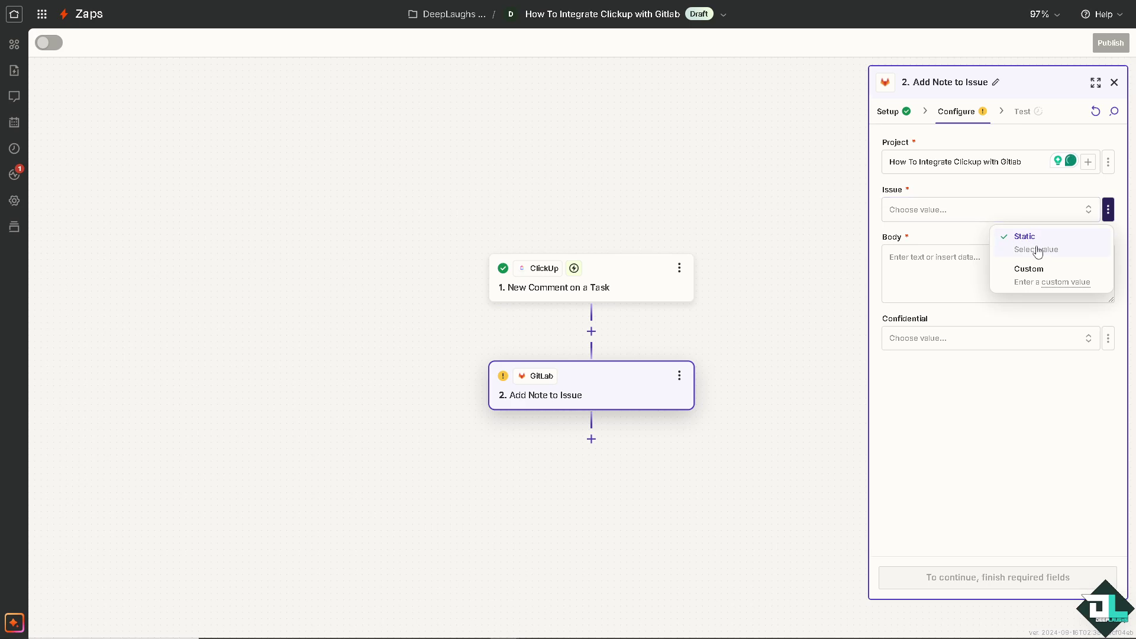
left_click(1043, 274)
type("How To Integrate Clickup with Gitlab")
Step: Paste the project name into Body, set Confidential to True, and continue to testing
left_click(984, 275)
type("How To Integrate Clickup with Gitlab")
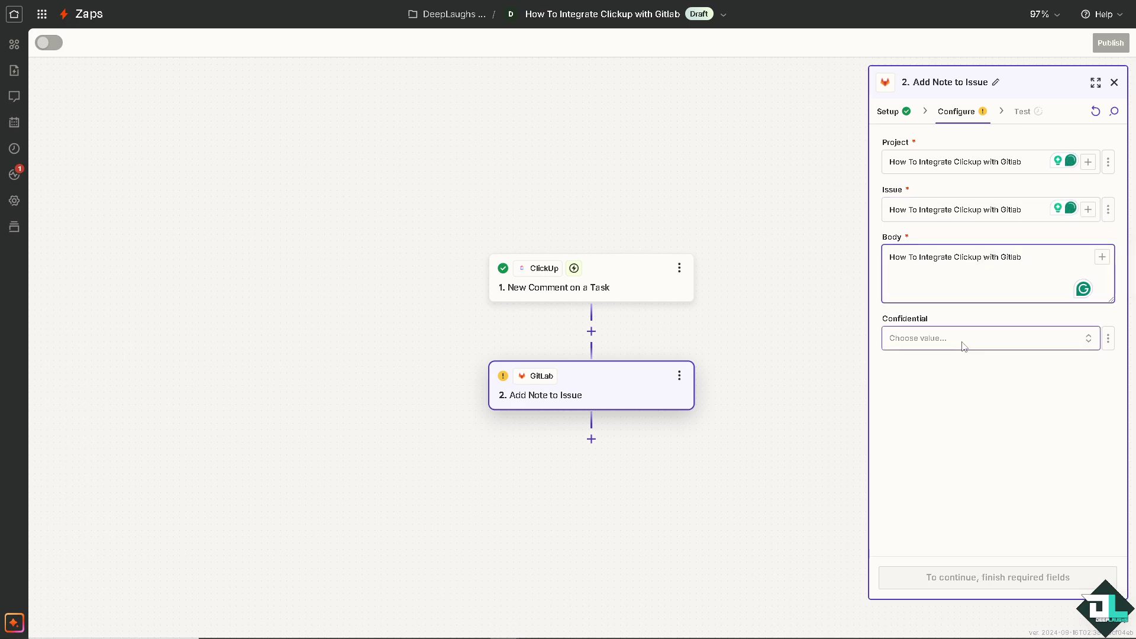
left_click(964, 340)
left_click(667, 407)
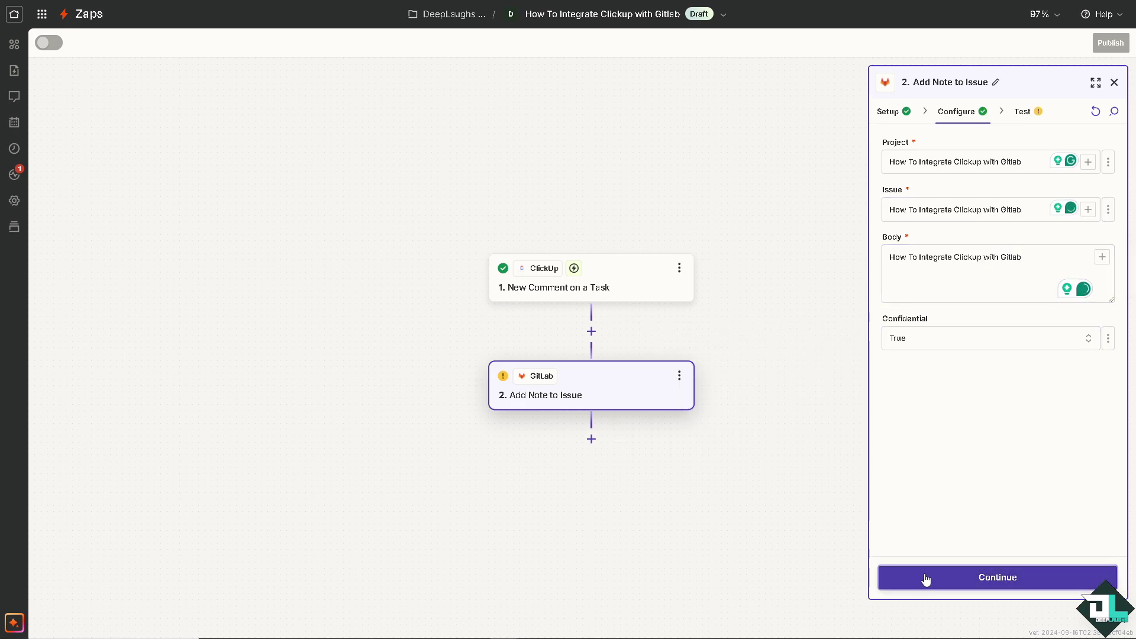
left_click(925, 578)
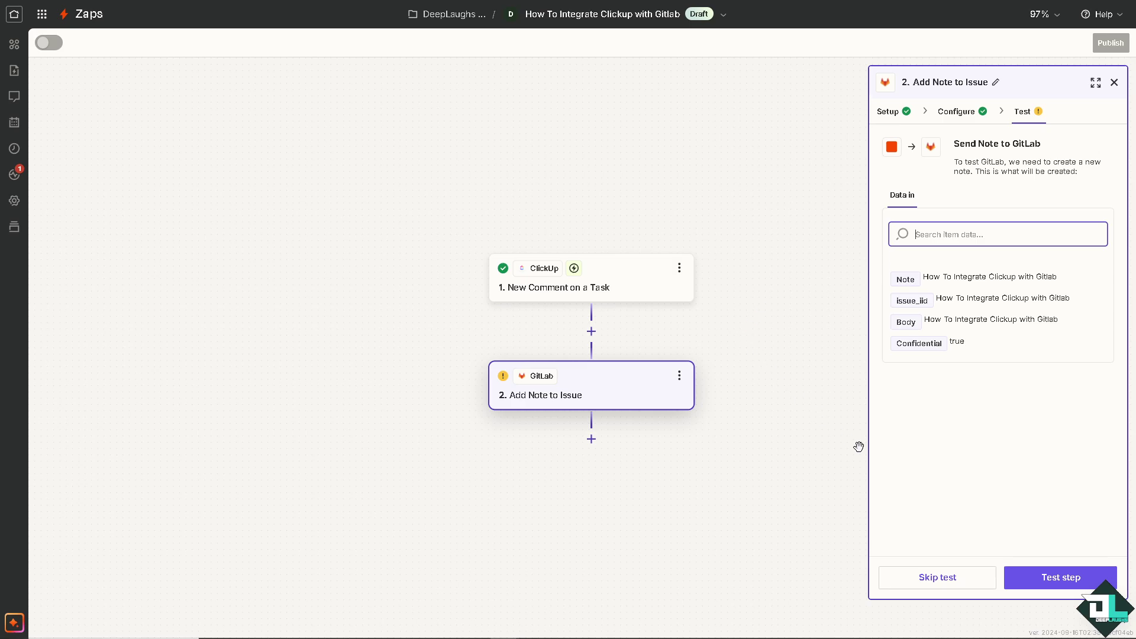
Step: Test the GitLab note step and check the Troubleshoot tab for the noteable_id error
left_click(1077, 580)
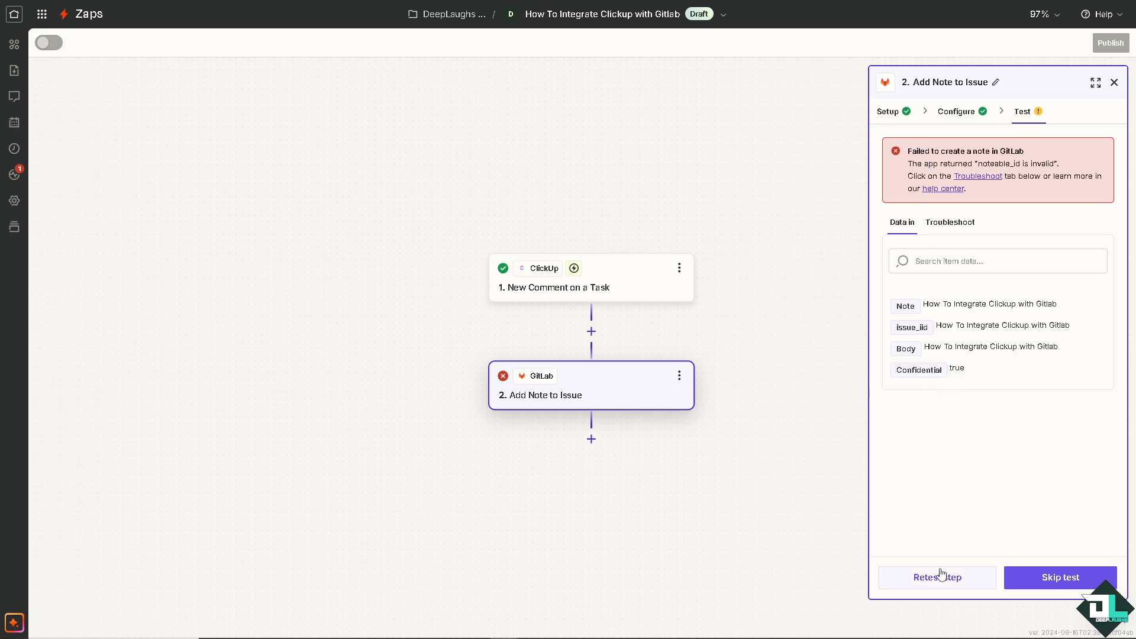
left_click(950, 225)
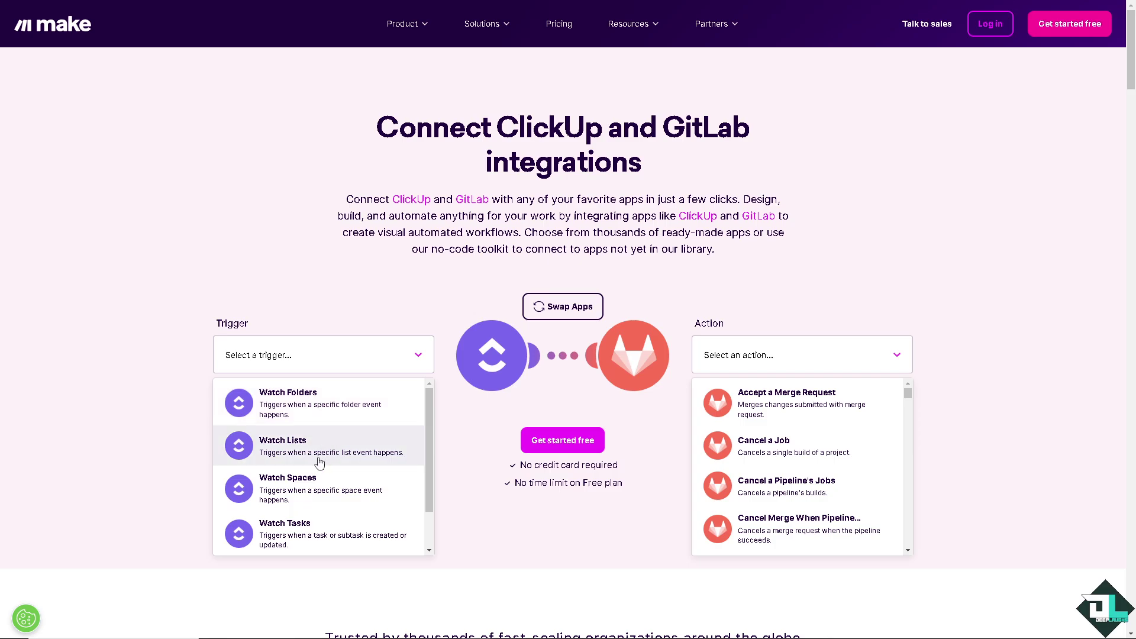
Step: Pick Watch Folders as the ClickUp trigger and Accept a Merge Request as the GitLab action
left_click(346, 411)
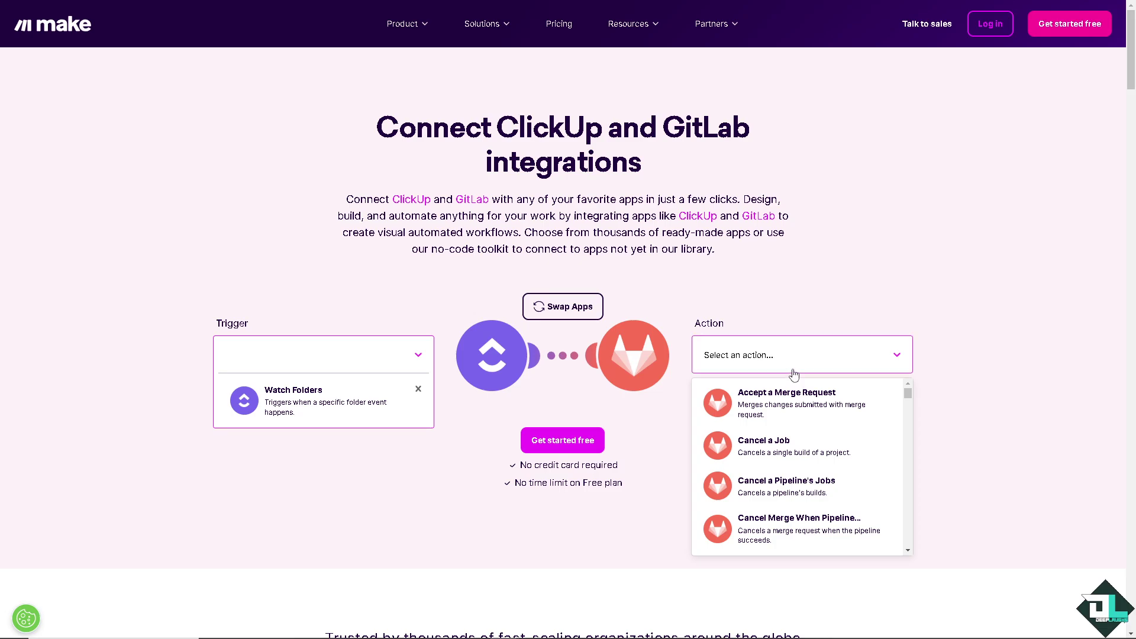
left_click(831, 412)
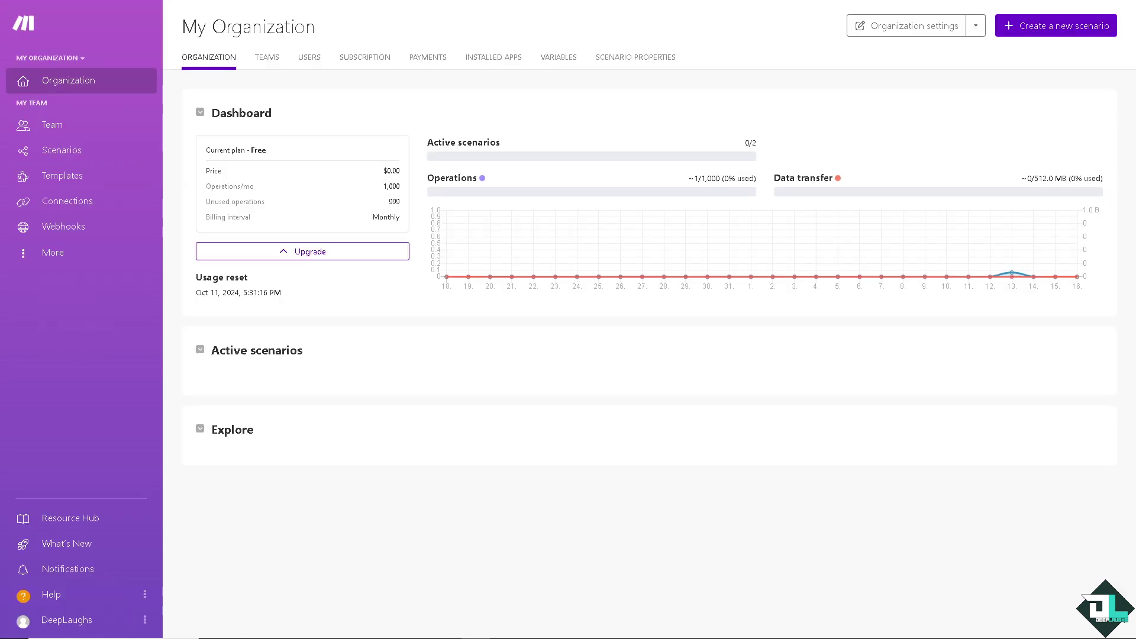
Step: Create a new Make scenario named 'How To Integrate Clickup with Gitlab'
left_click(1040, 29)
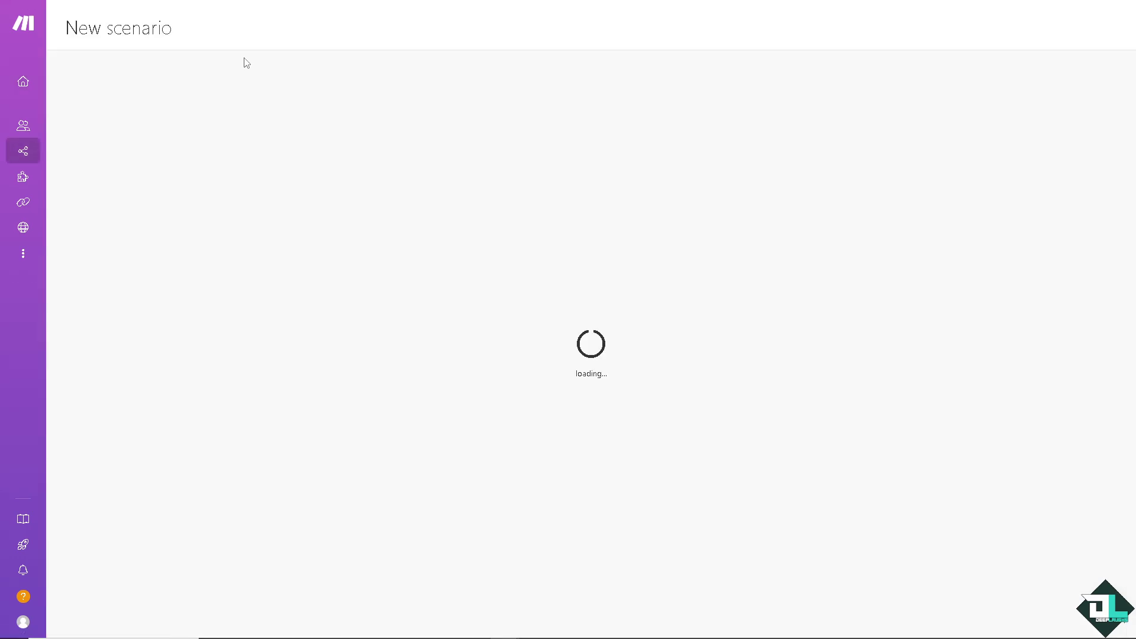
left_click(141, 28)
type("How To Integrate Clickup with Gitlab")
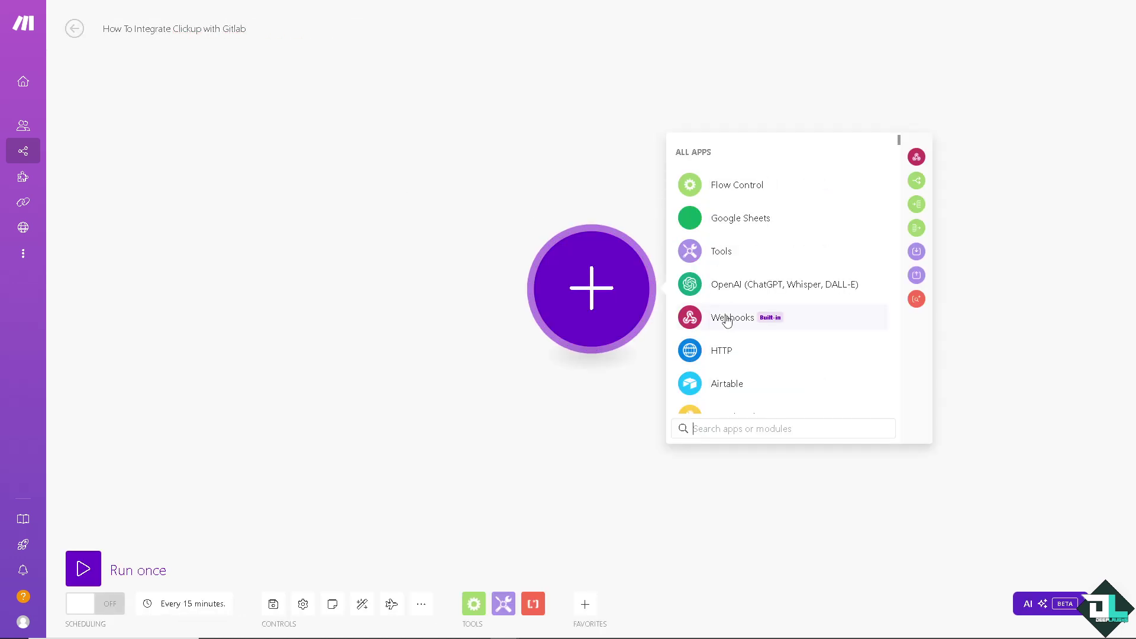
Step: Search the apps for 'Click' and show ClickUp's modules
left_click(735, 427)
type("Click")
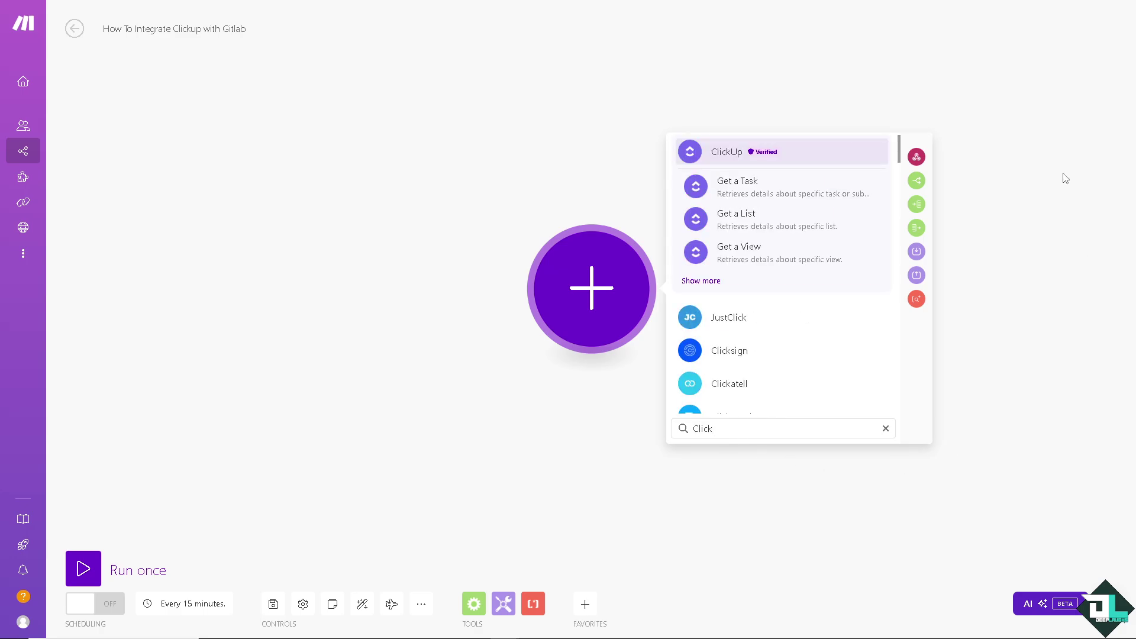
left_click(819, 150)
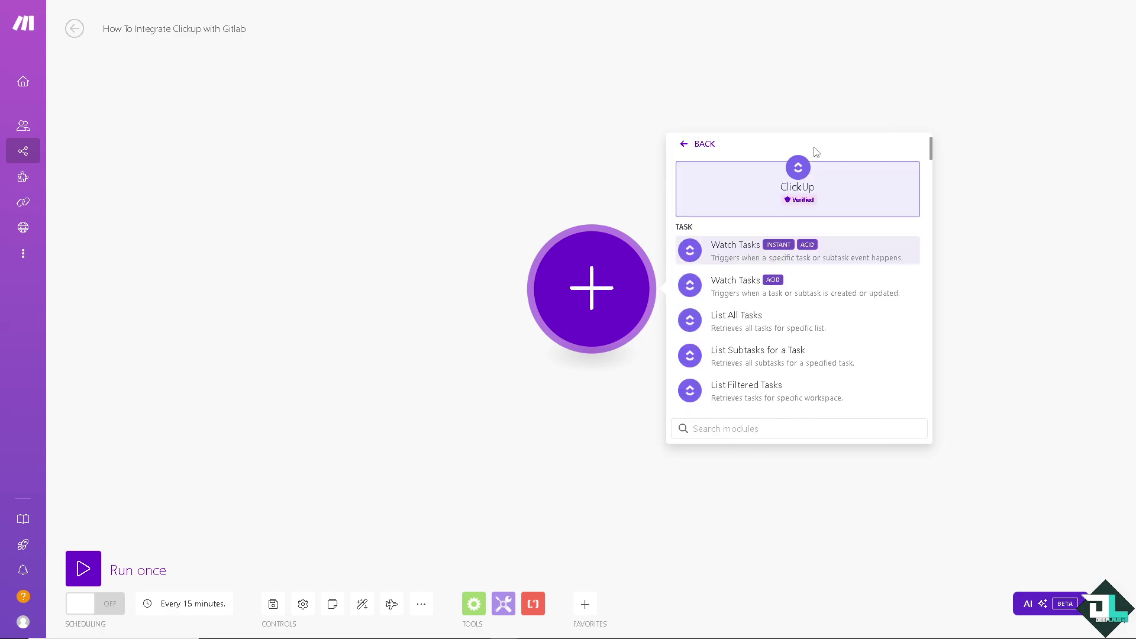
Step: Make ClickUp Watch Tasks the trigger using the My Tasks webhook
left_click(739, 256)
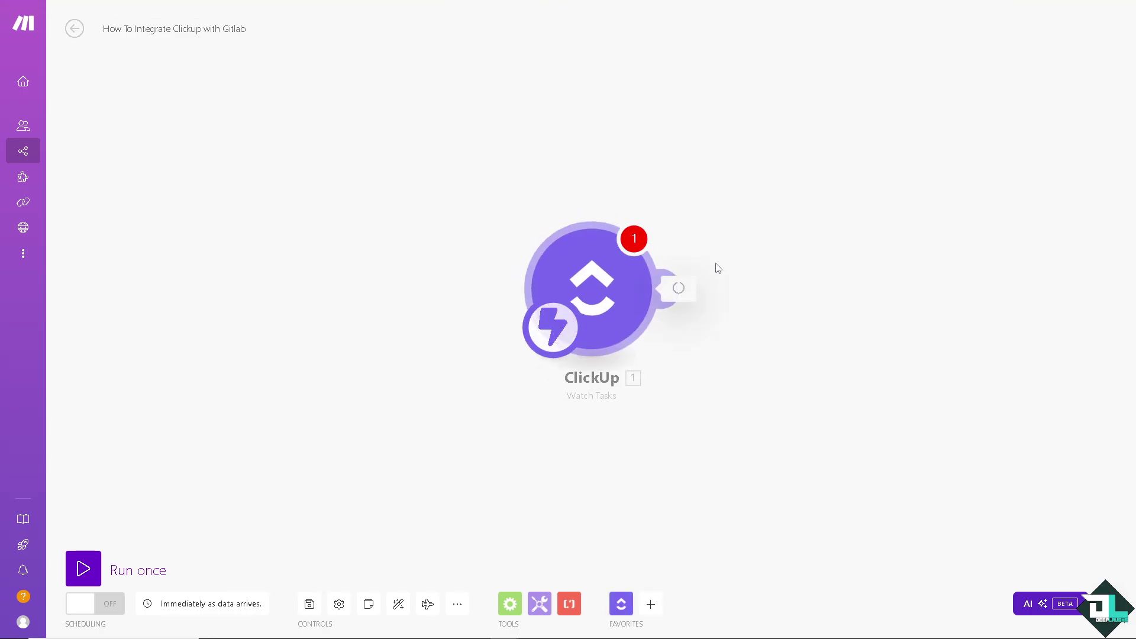
left_click(845, 286)
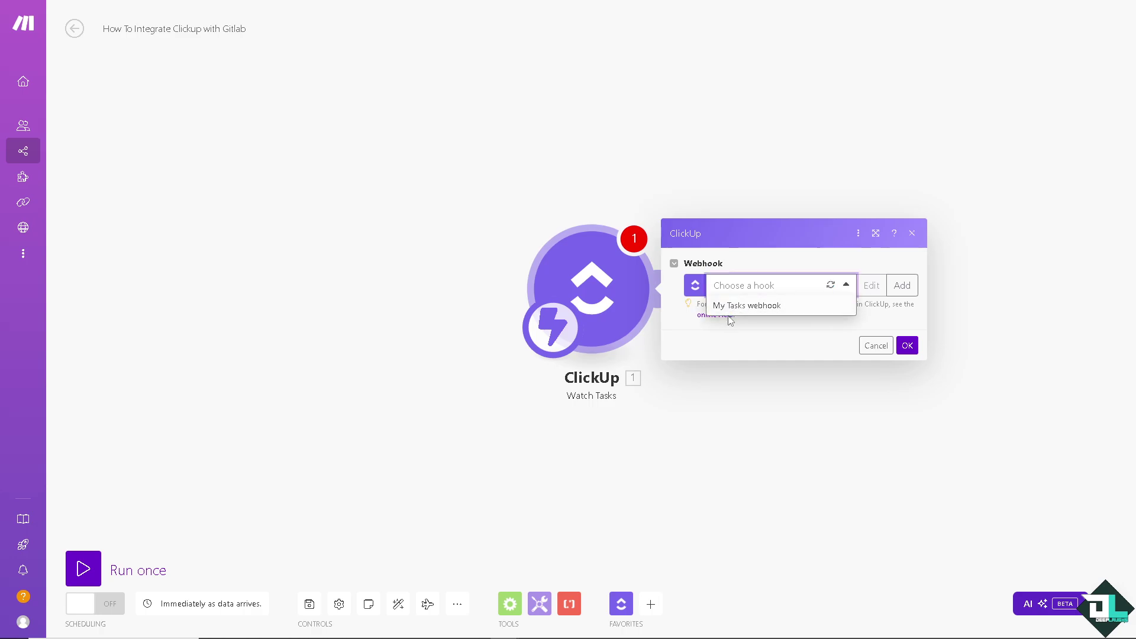
left_click(734, 308)
left_click(907, 363)
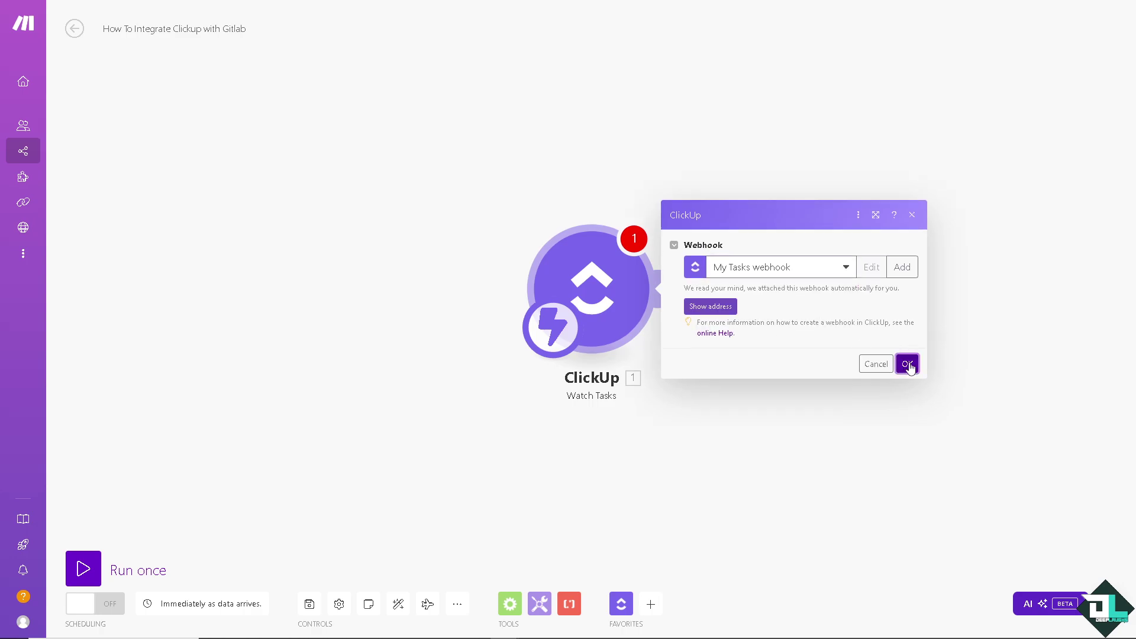
Step: Add a second module and list GitLab's modules by searching 'Gitlab'
left_click(669, 288)
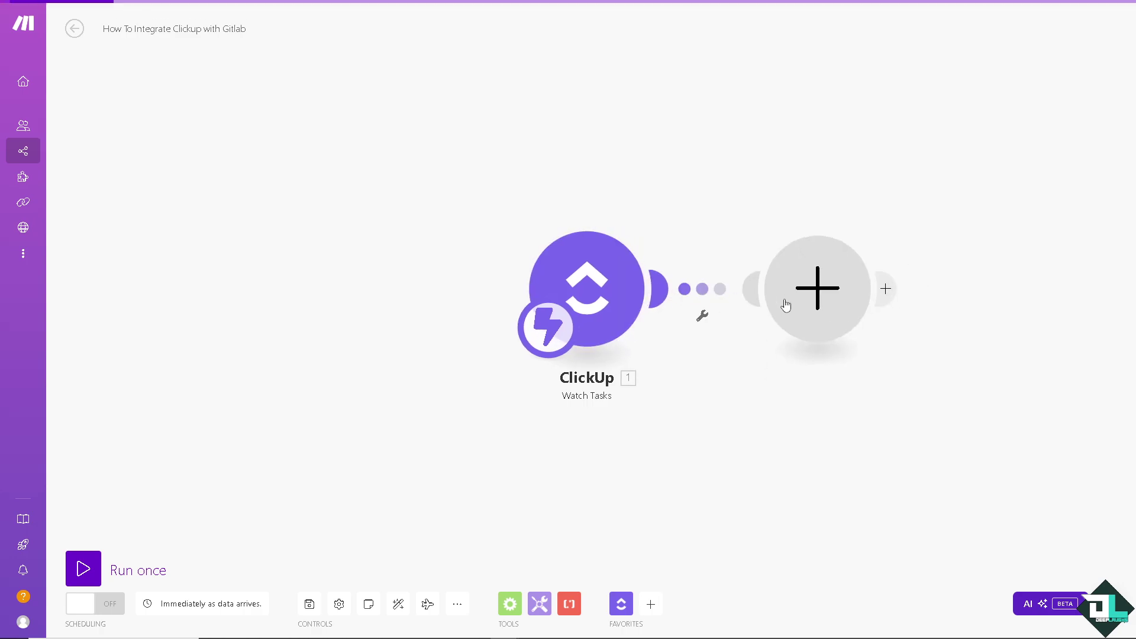
type("Gitlab")
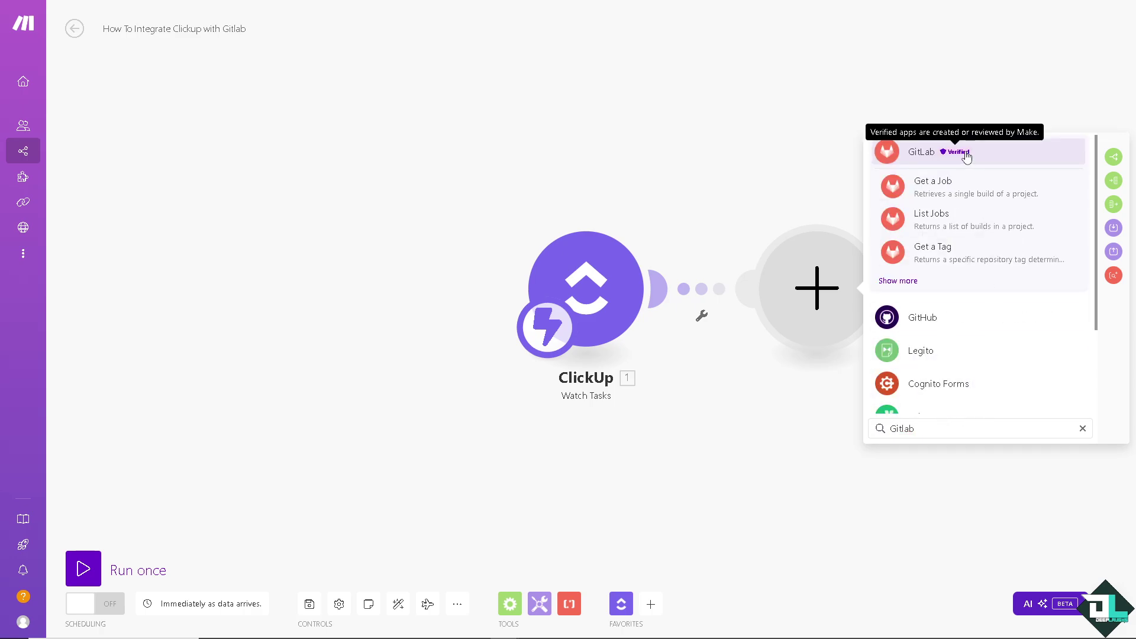
left_click(955, 153)
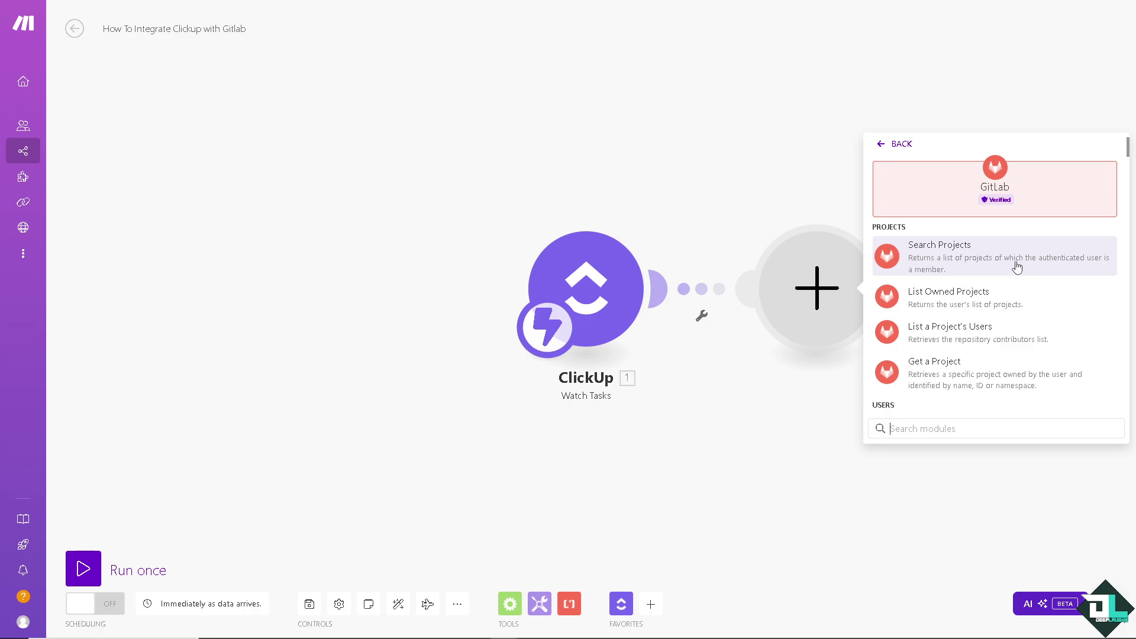
scroll(1014, 266, "down", 1)
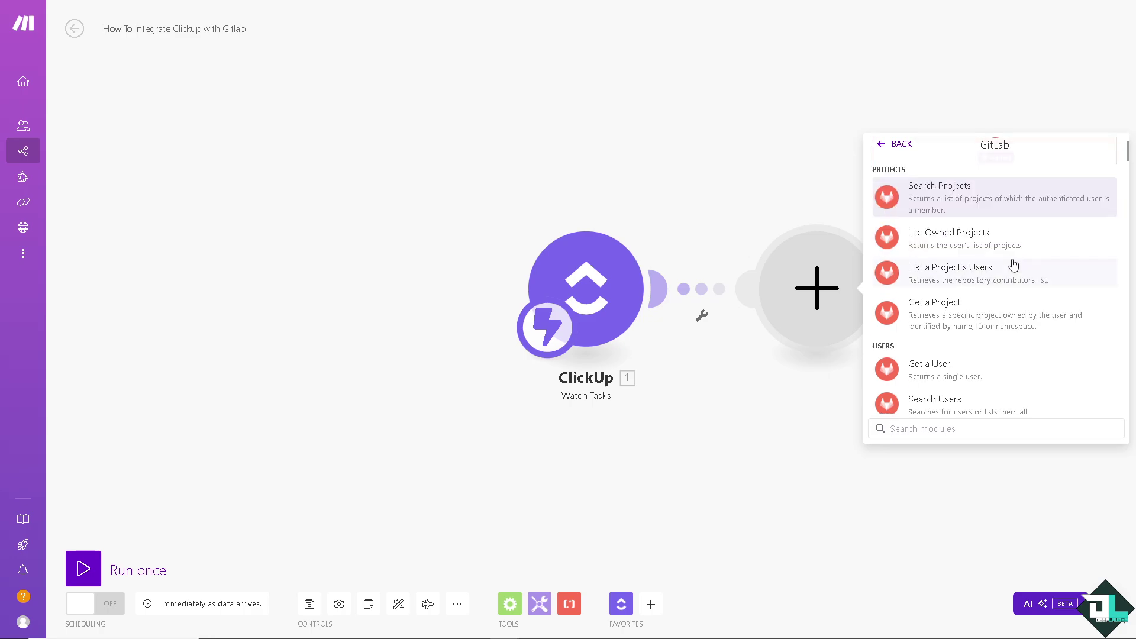
Step: Add GitLab Get a User with a new GitLab (OAuth) connection authorized for Make
left_click(944, 372)
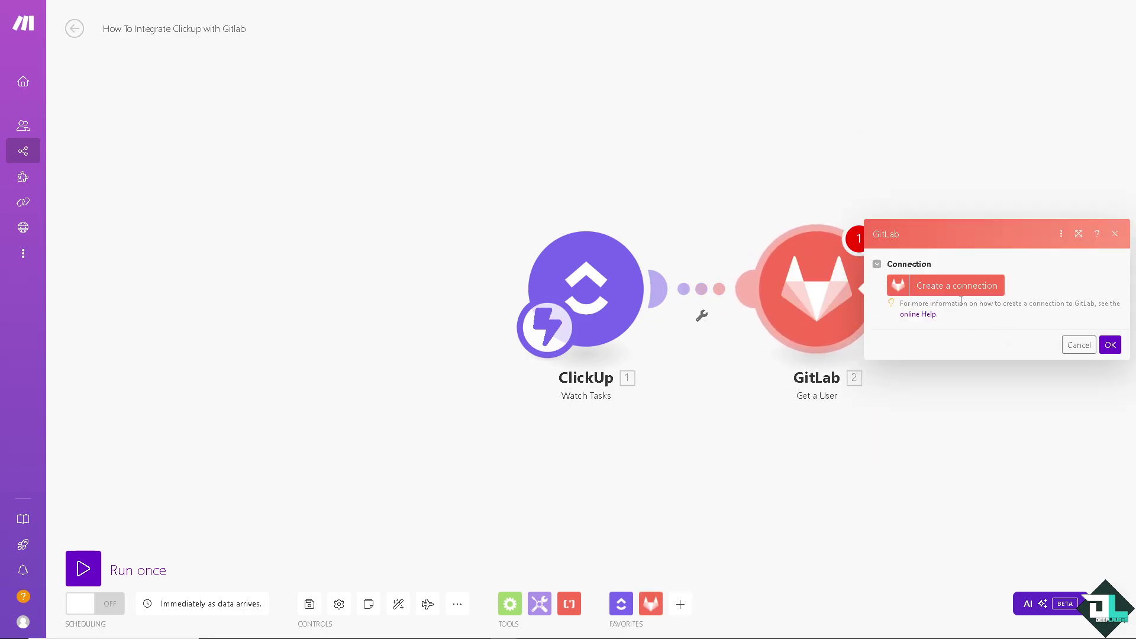
left_click(958, 287)
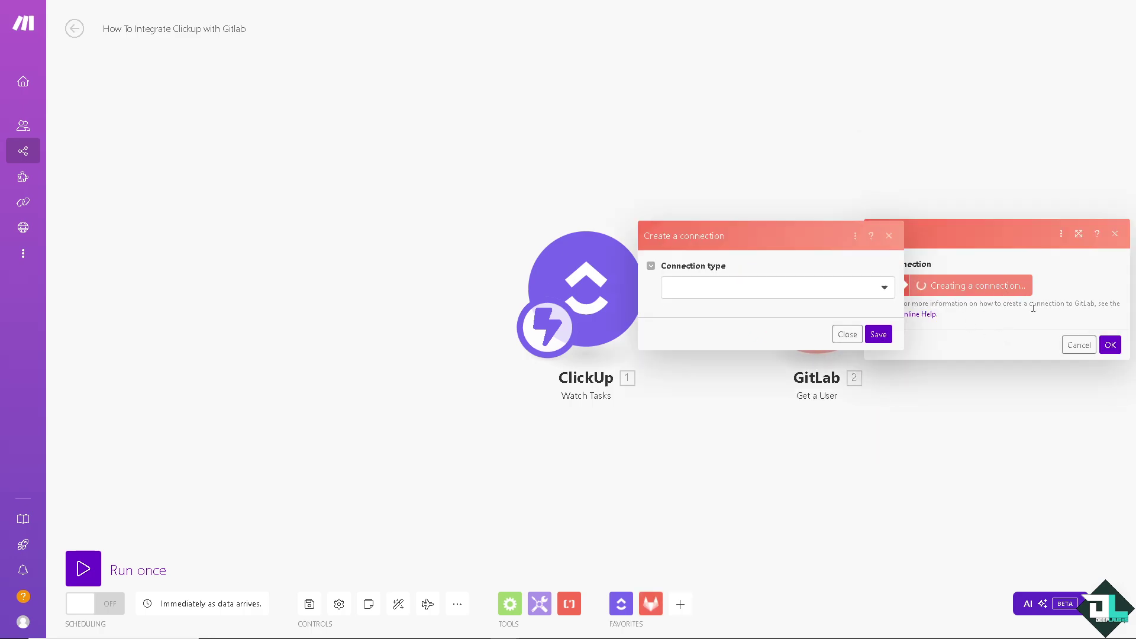
left_click(832, 291)
left_click(698, 330)
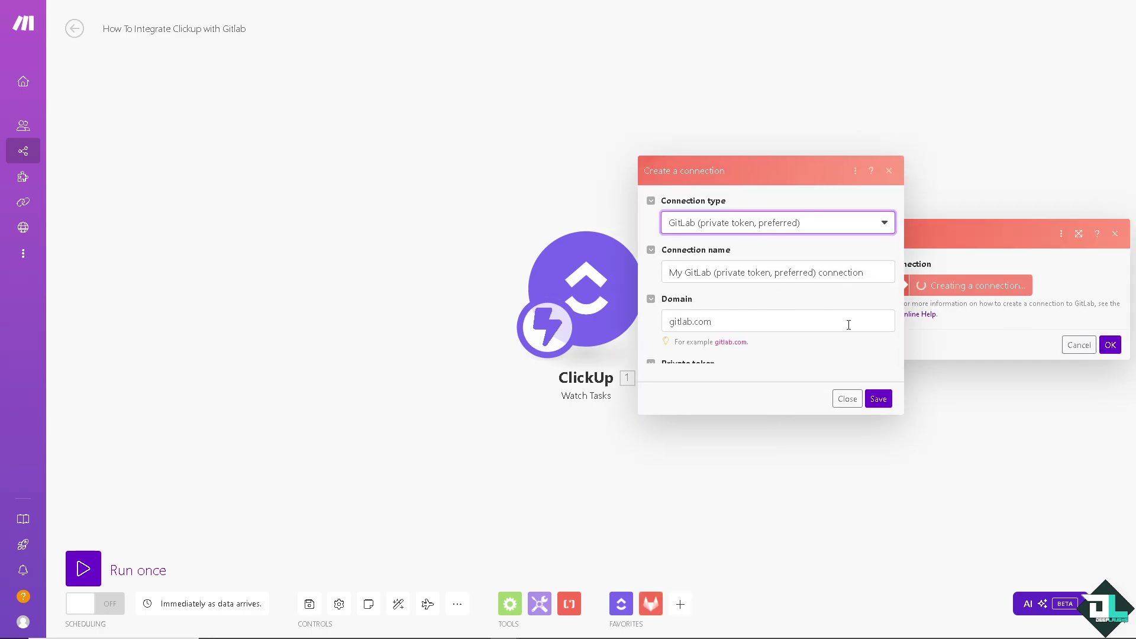
left_click(794, 208)
left_click(726, 227)
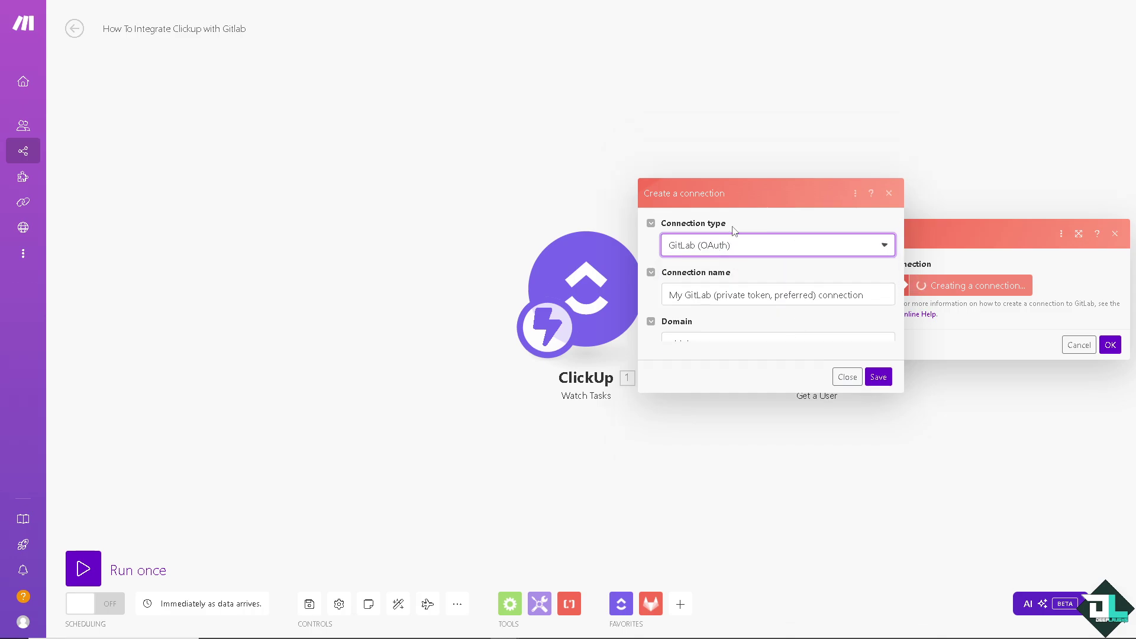
left_click(879, 359)
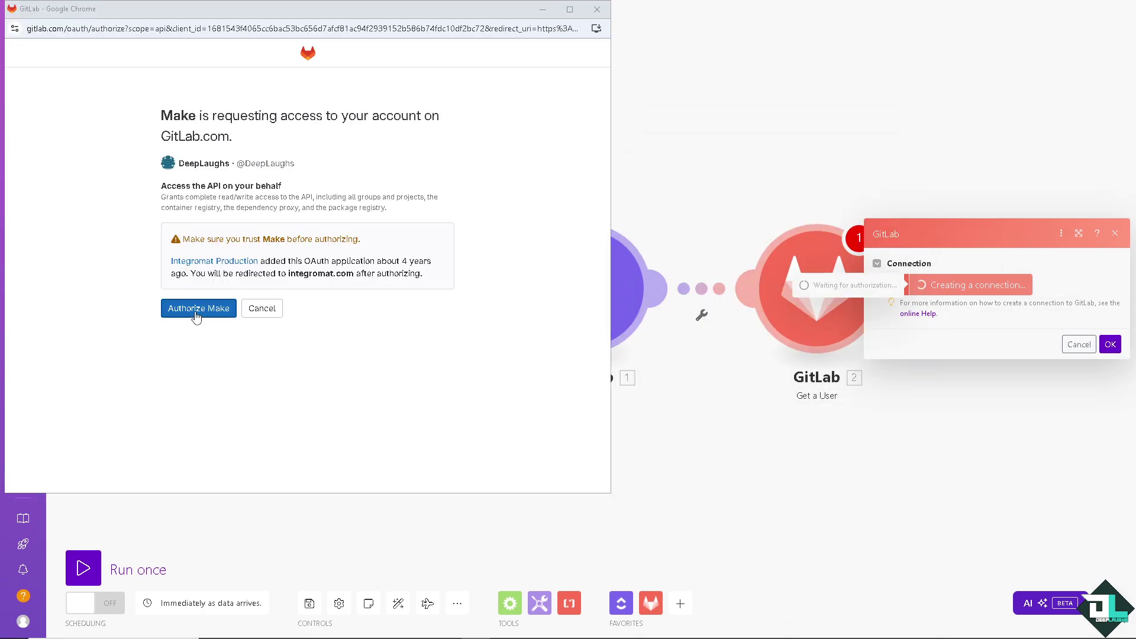
left_click(198, 309)
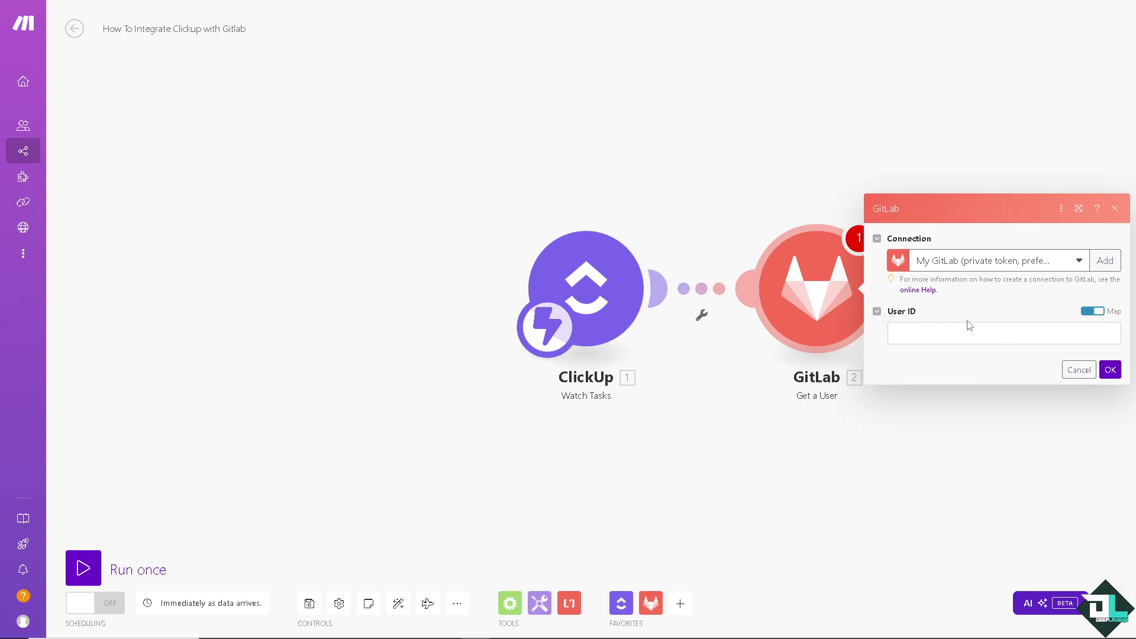
Step: Enter the GitLab account's username as the User ID and save the Get a User module
left_click(970, 336)
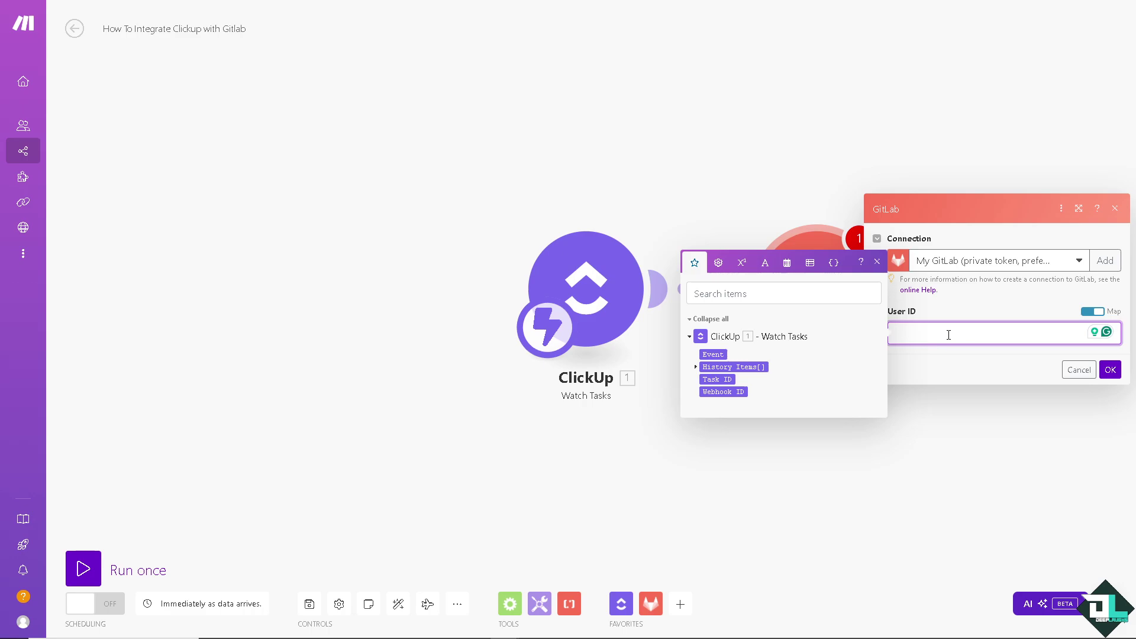
type("DeepLaughs")
left_click(1110, 370)
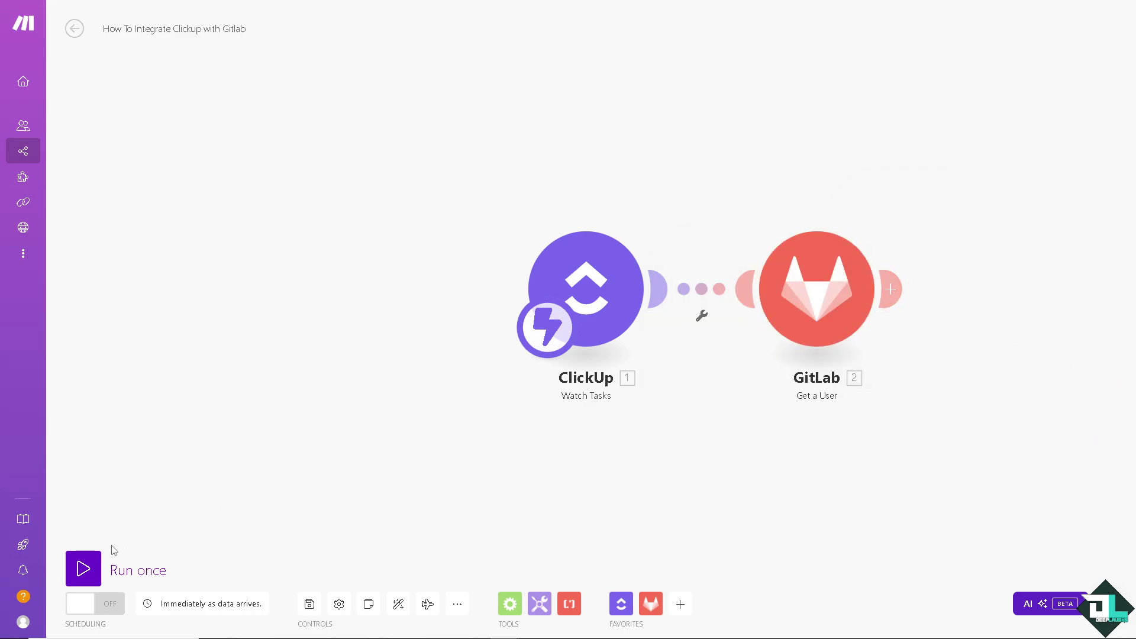
Step: Run the ClickUp Watch Tasks to GitLab Get a User scenario once so it listens for data
left_click(81, 569)
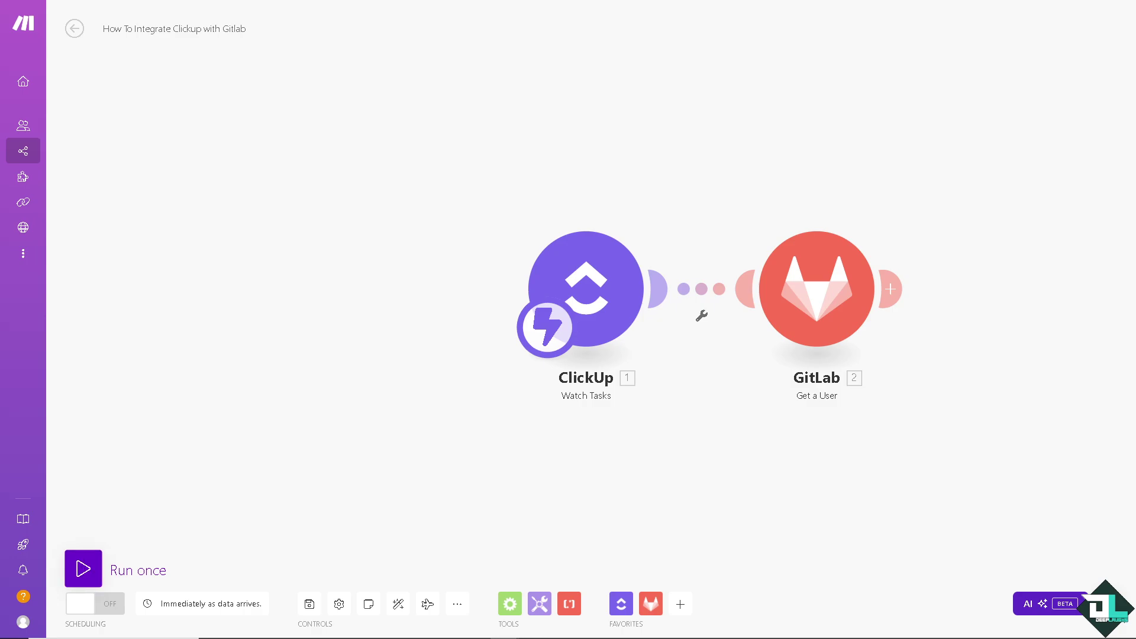